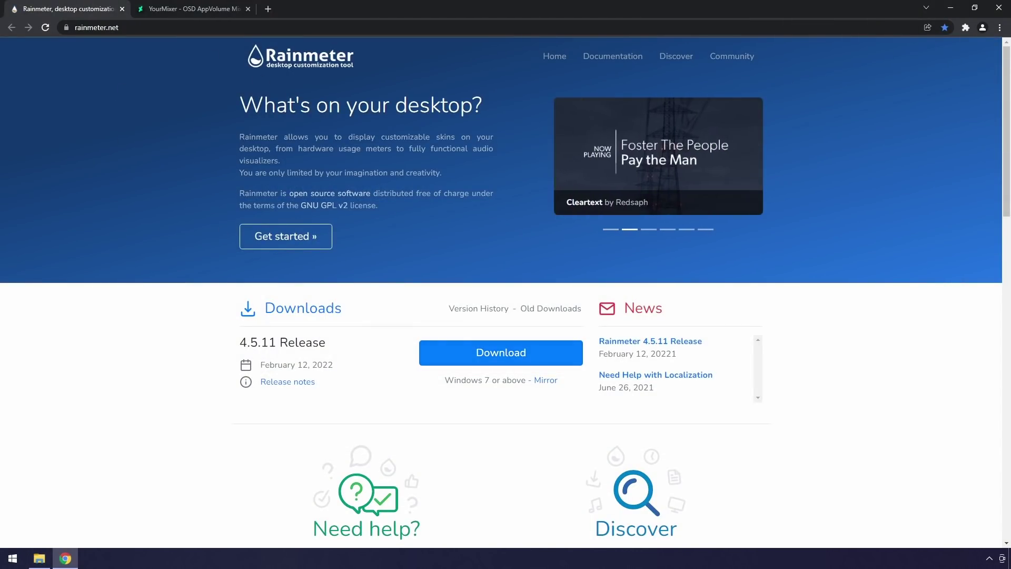
Download the Rainmeter 4.5.11 release installer from rainmeter.net.
left_click(505, 356)
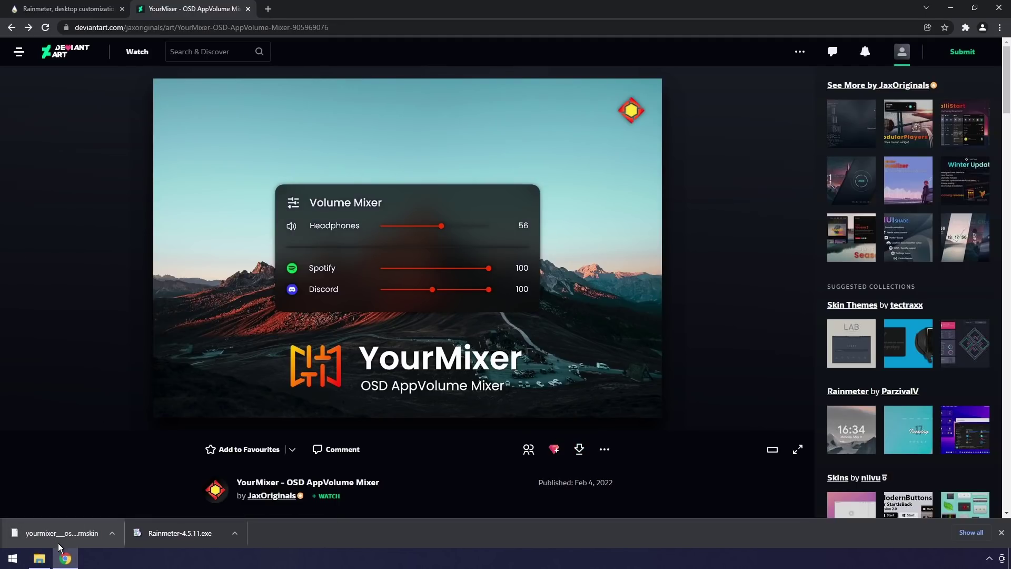
Bring up the Downloads folder window and move it aside, hiding the browser.
left_click(41, 560)
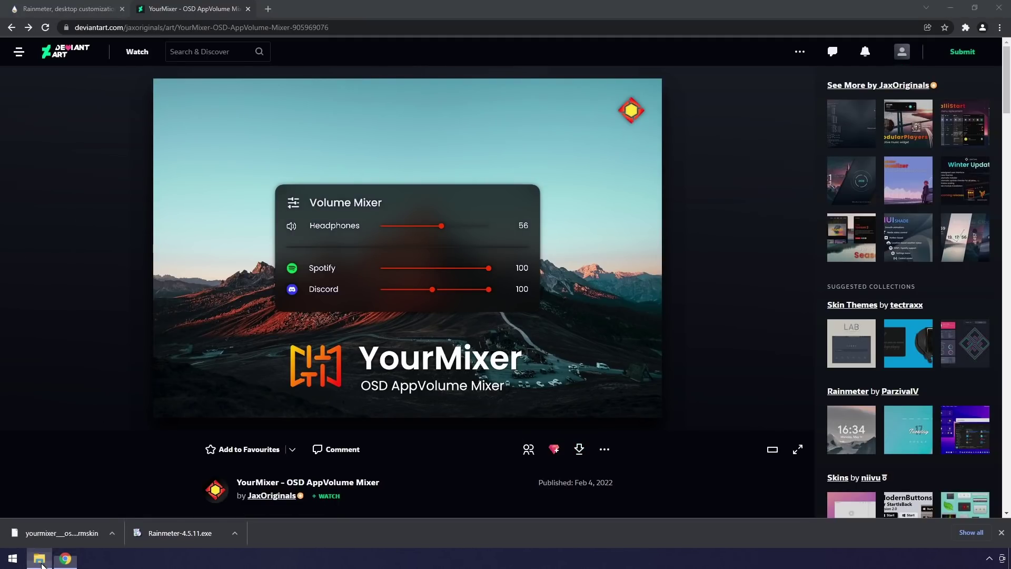
left_click_drag(279, 117, 432, 117)
left_click(950, 9)
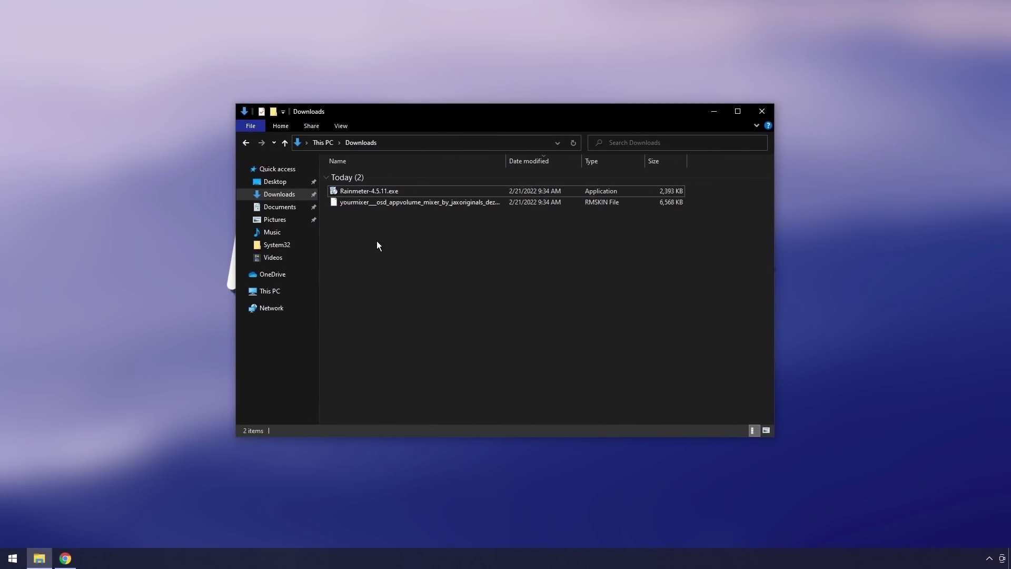
Run Rainmeter-4.5.11.exe in English with default options, approve admin access, and launch Rainmeter.
double_click(359, 193)
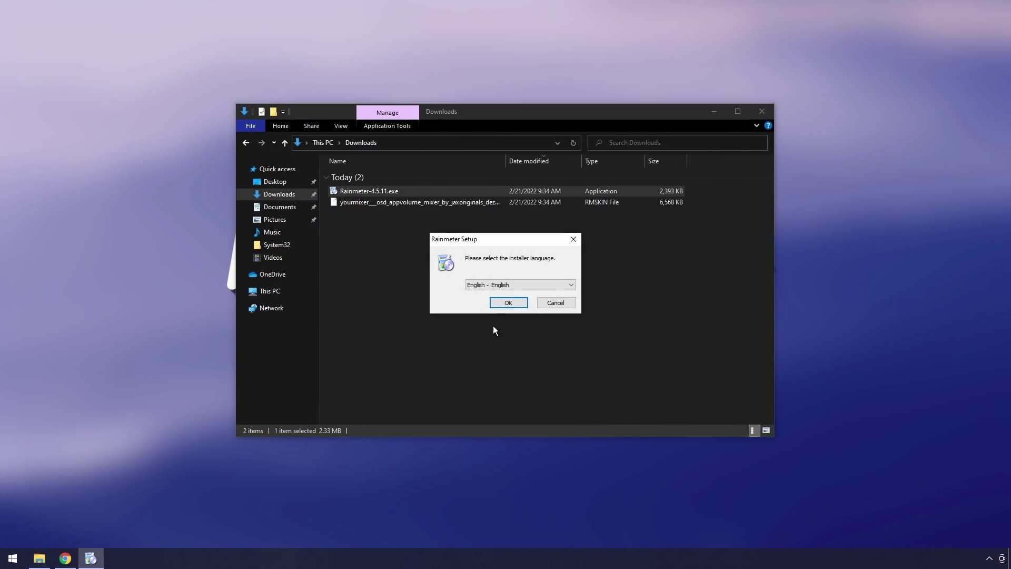
left_click(509, 301)
left_click(564, 364)
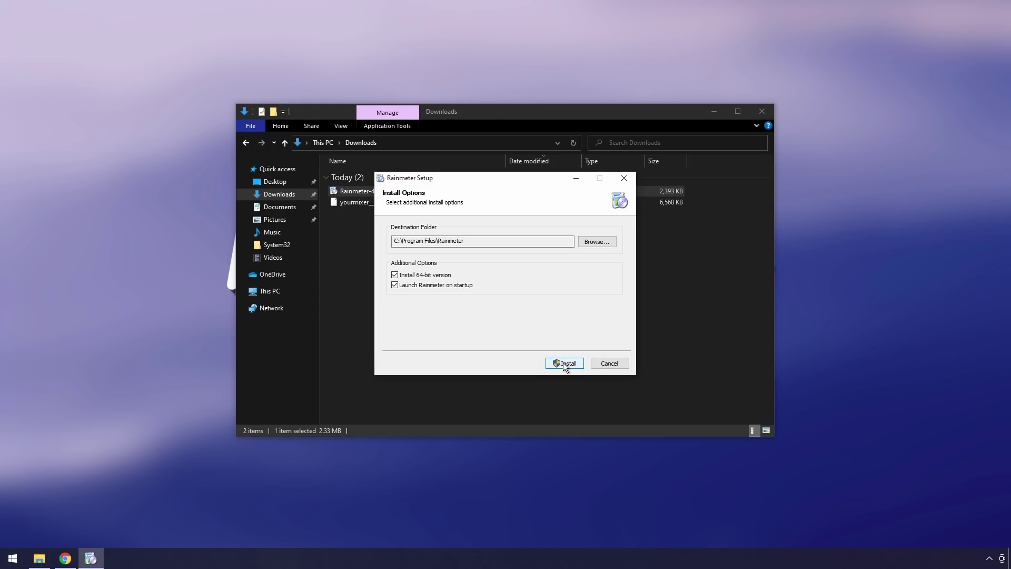
left_click(563, 363)
left_click(469, 349)
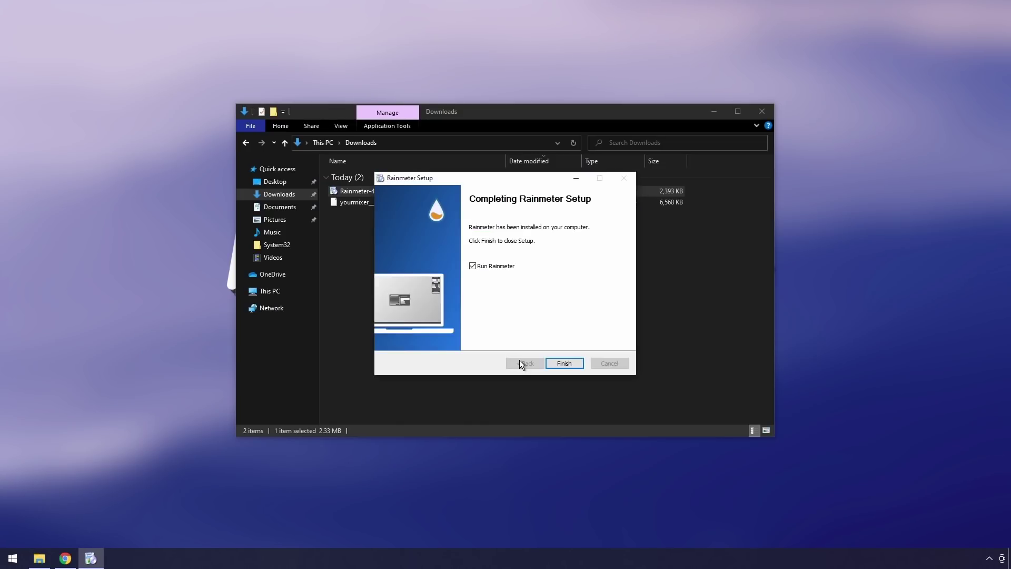
left_click(561, 362)
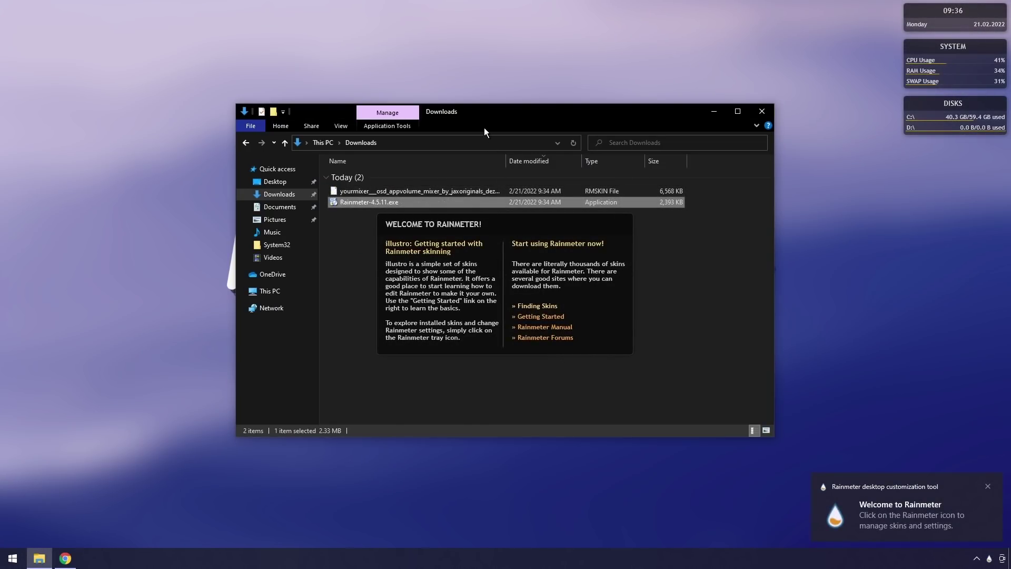
Unload the illustro Welcome, Disks and System skins from the desktop.
right_click(485, 252)
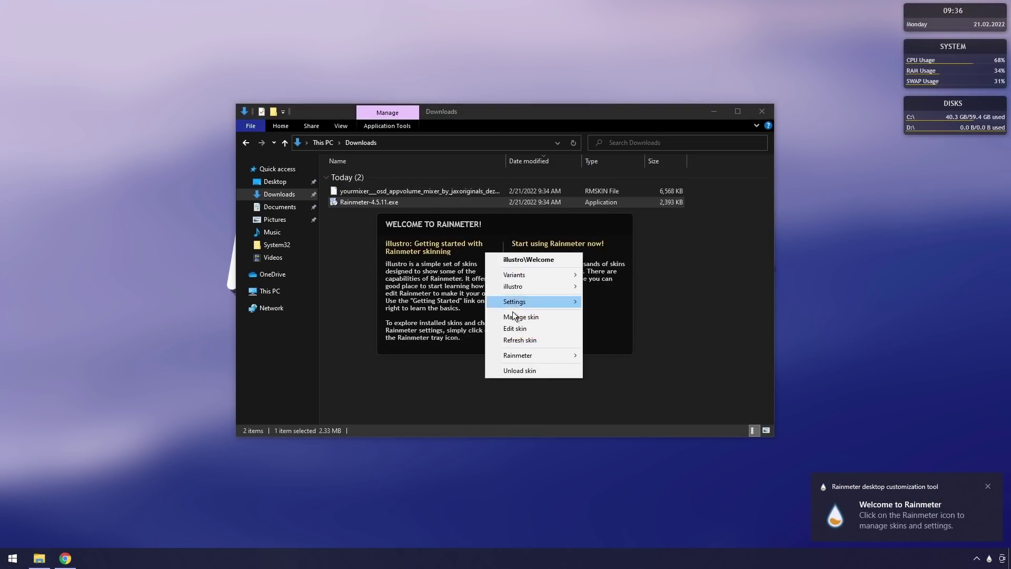
left_click(518, 368)
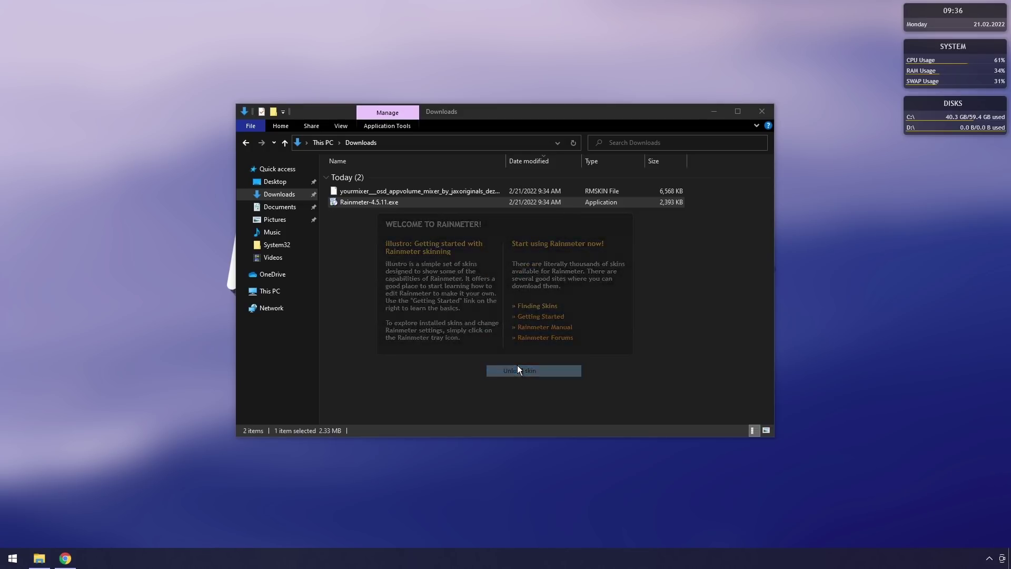
right_click(941, 112)
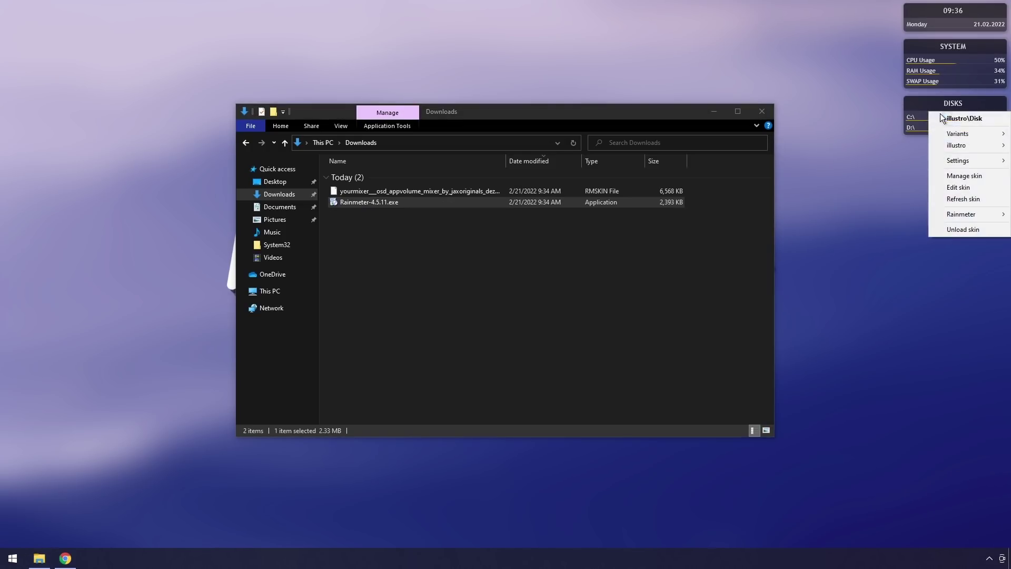
left_click(962, 229)
right_click(945, 70)
left_click(956, 184)
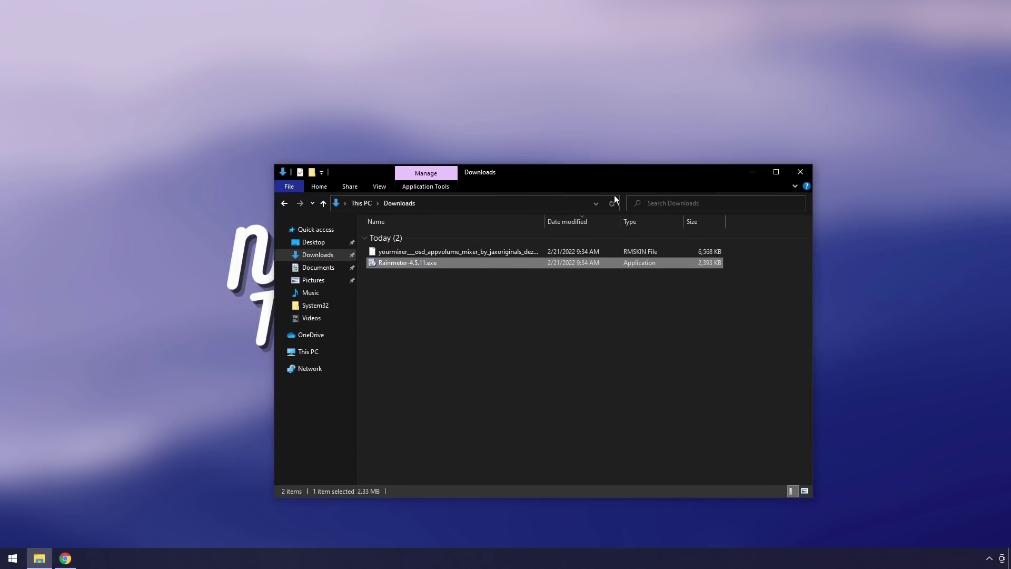
Install the YourMixer .rmskin package, then start installing its required JaxCore dependency.
left_click_drag(480, 174, 474, 152)
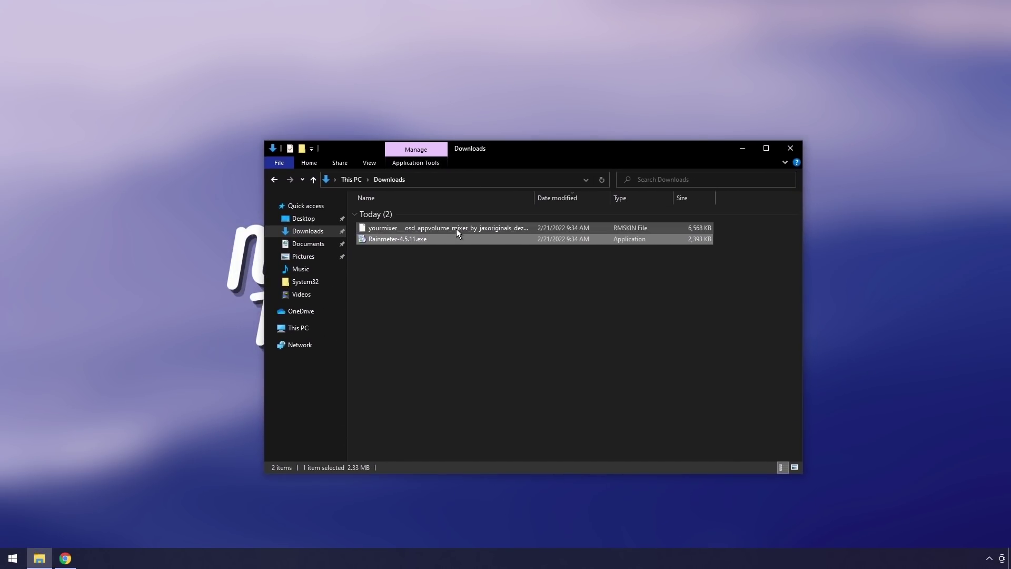
left_click(500, 227)
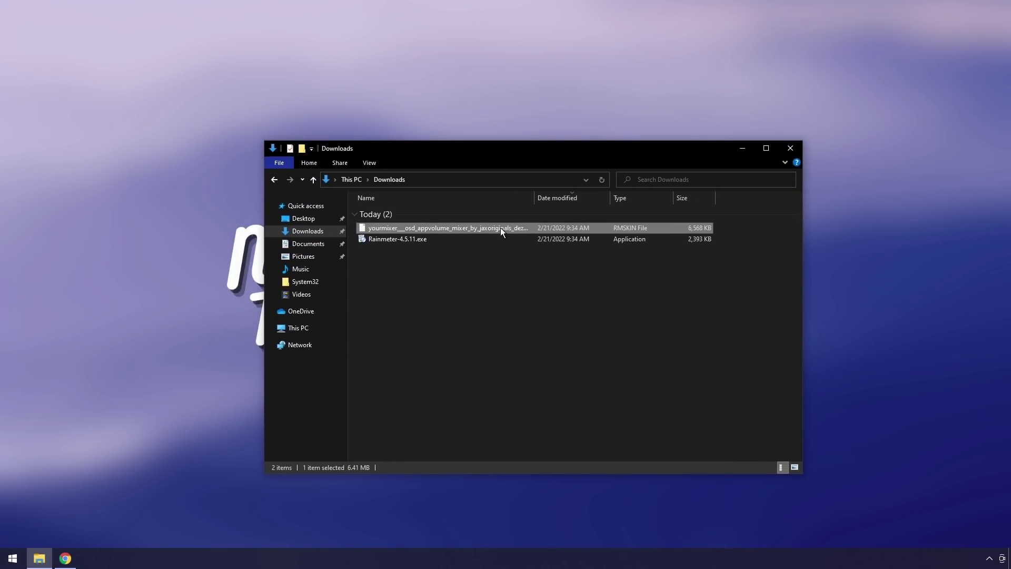
double_click(501, 227)
left_click(533, 360)
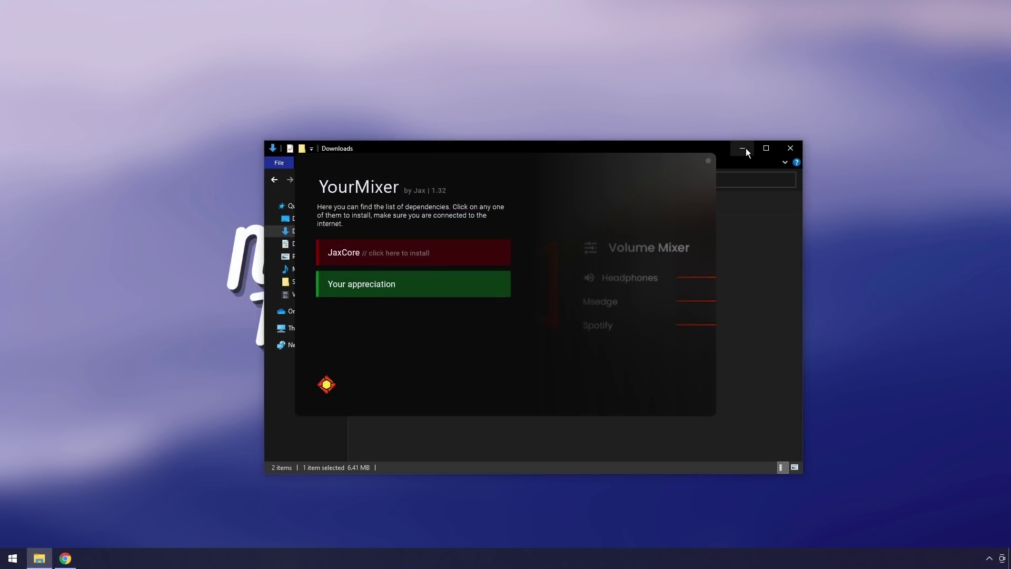
left_click(746, 150)
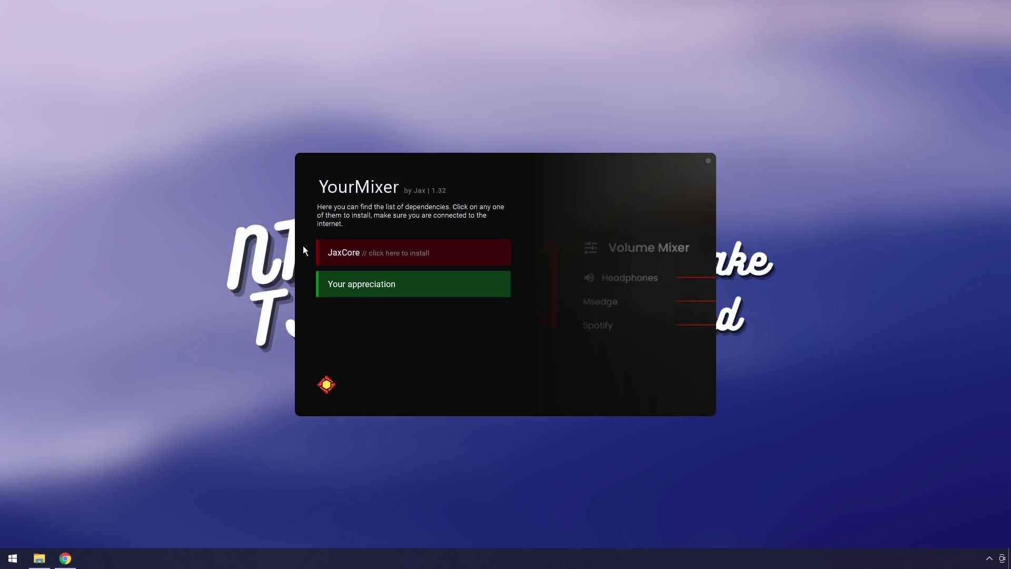
left_click(388, 254)
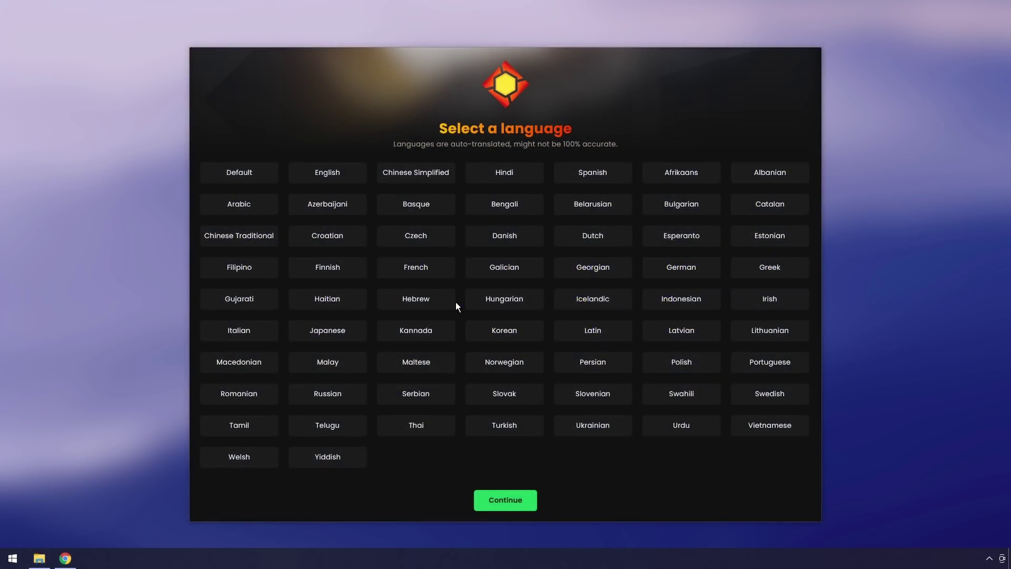
Confirm the language and enable update checks, the program-list shortcut and hardware acceleration.
left_click(326, 174)
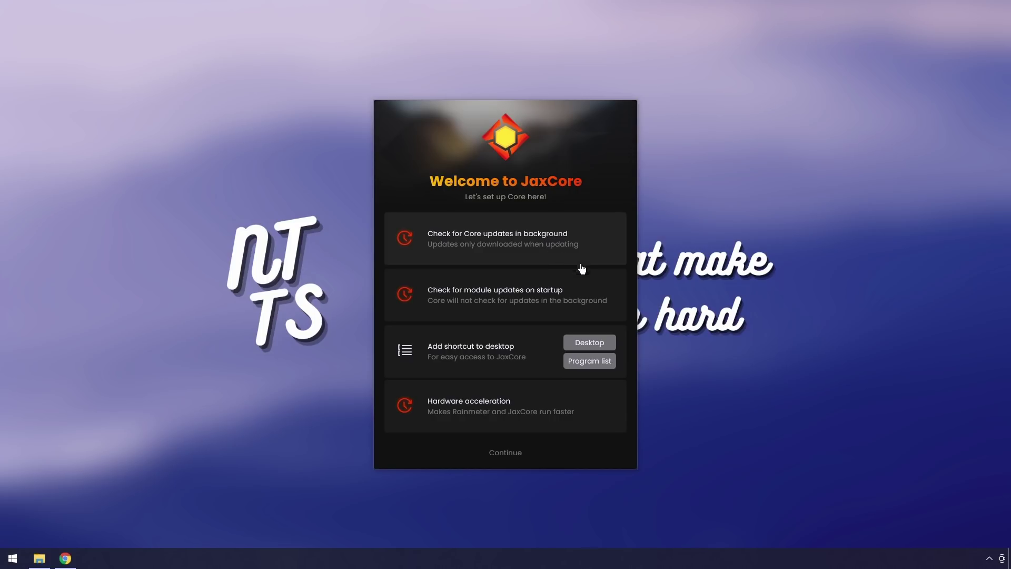
left_click(518, 227)
left_click(508, 276)
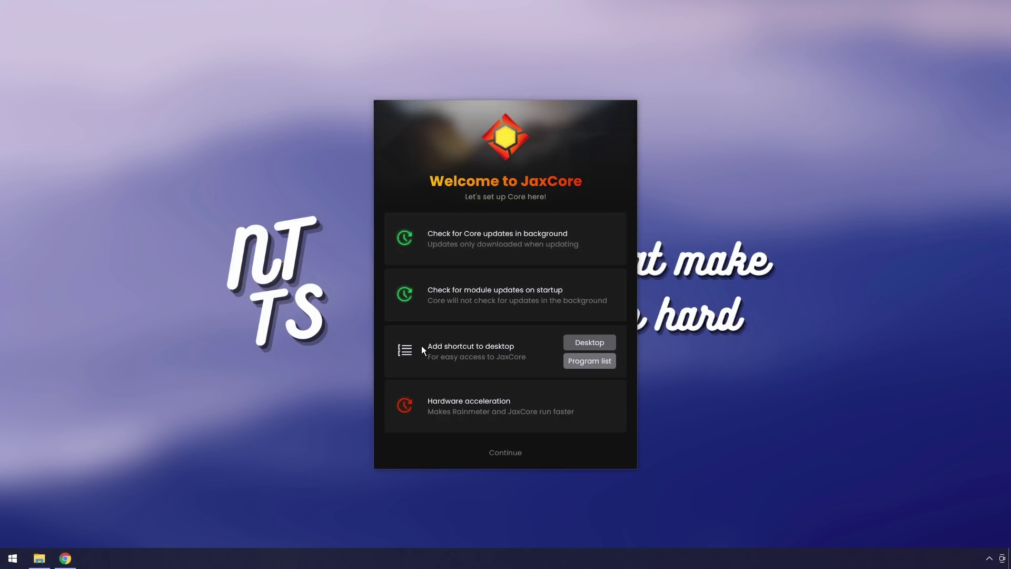
left_click(586, 363)
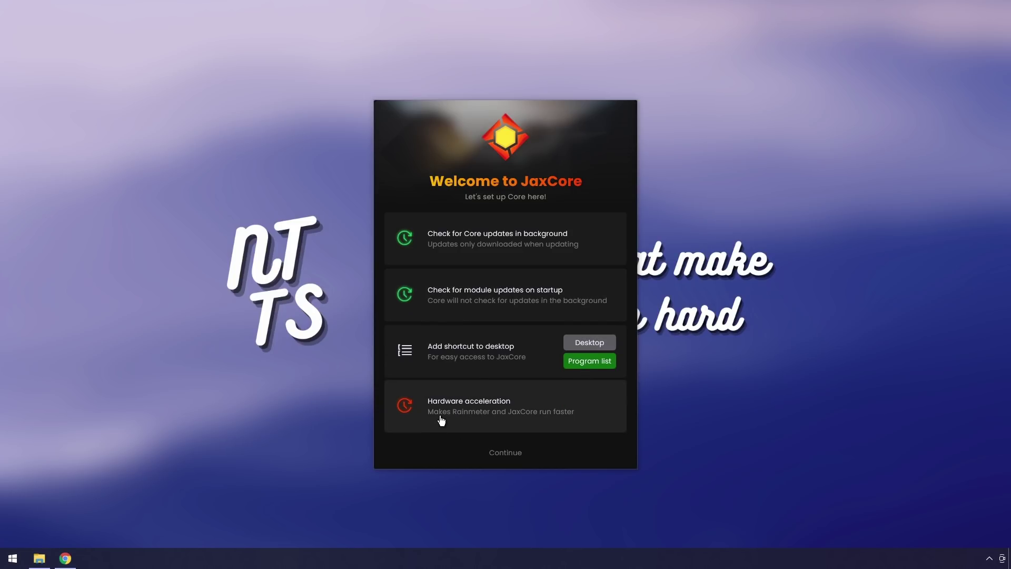
left_click(498, 440)
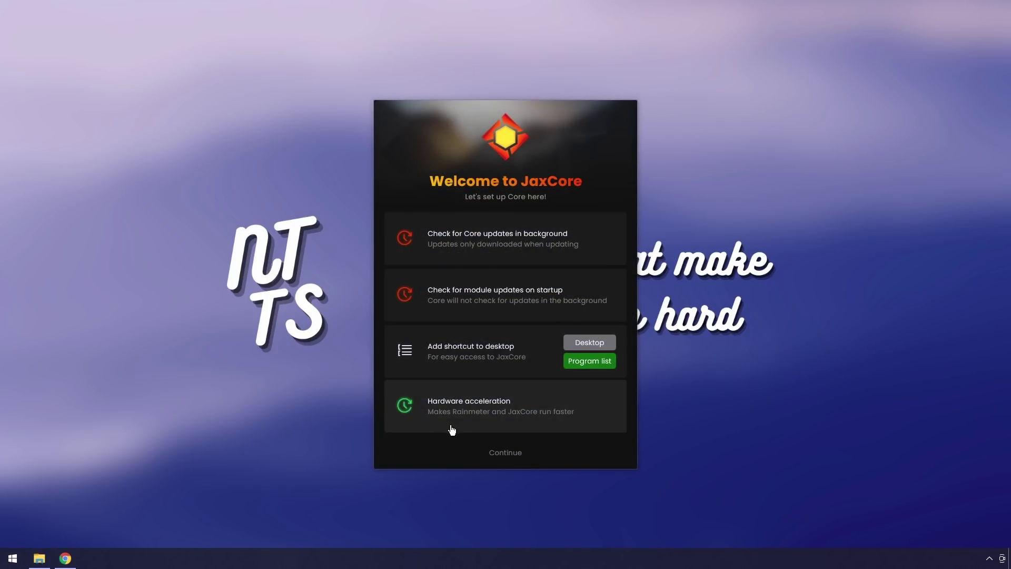
left_click(463, 252)
left_click(462, 316)
Continue past the remaining setup pages and finish the JaxCore installation.
left_click(507, 460)
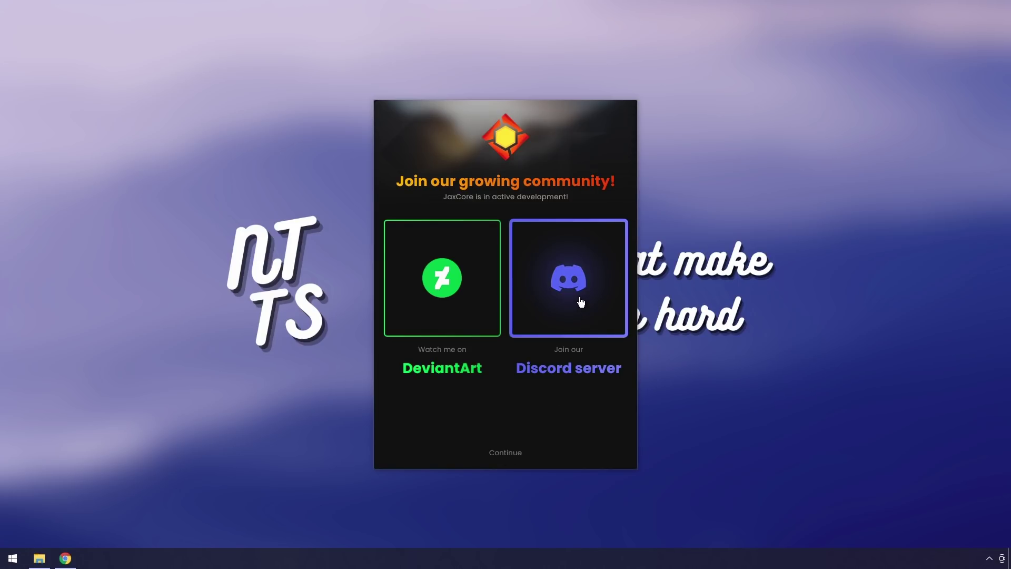
left_click(505, 452)
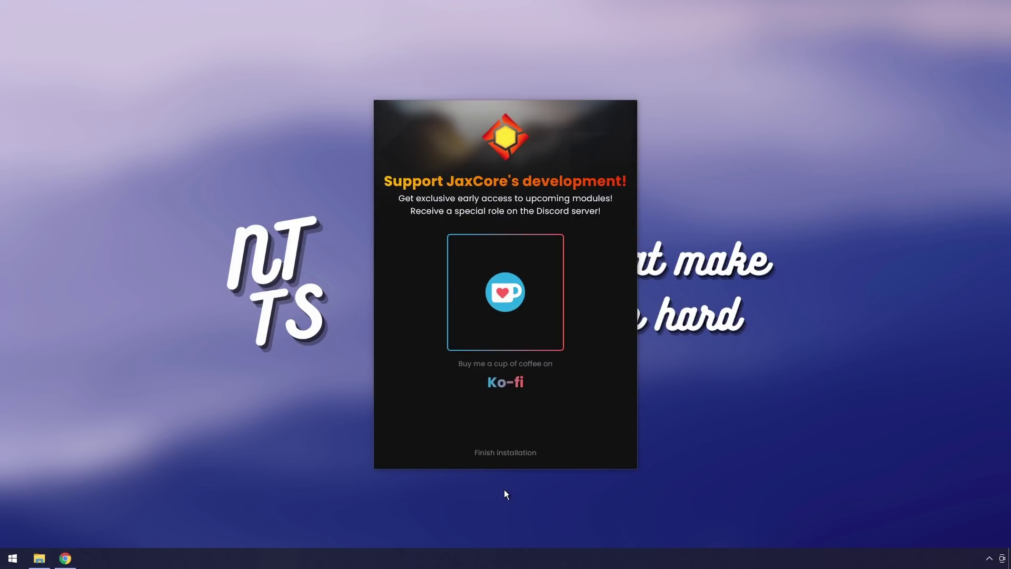
left_click(496, 454)
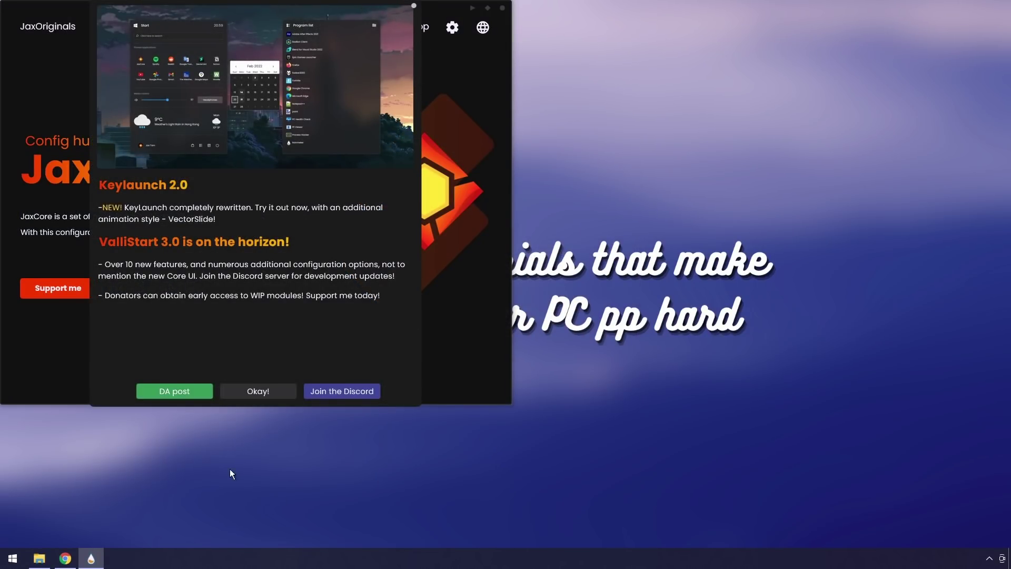
Dismiss the Keylaunch news, centre the JaxCore window, and open the YourMixer module from the module list.
left_click(259, 394)
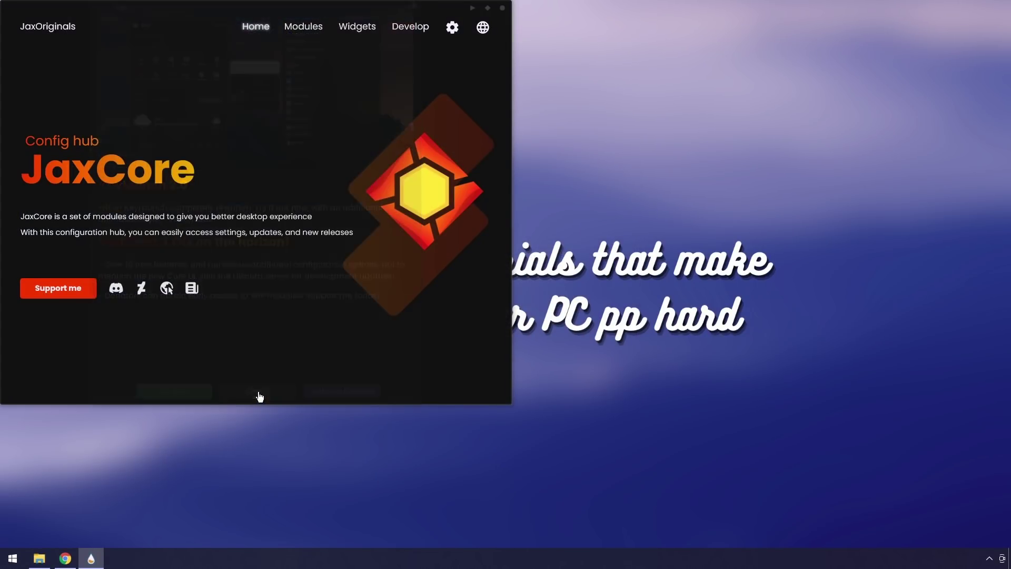
left_click_drag(224, 11, 433, 58)
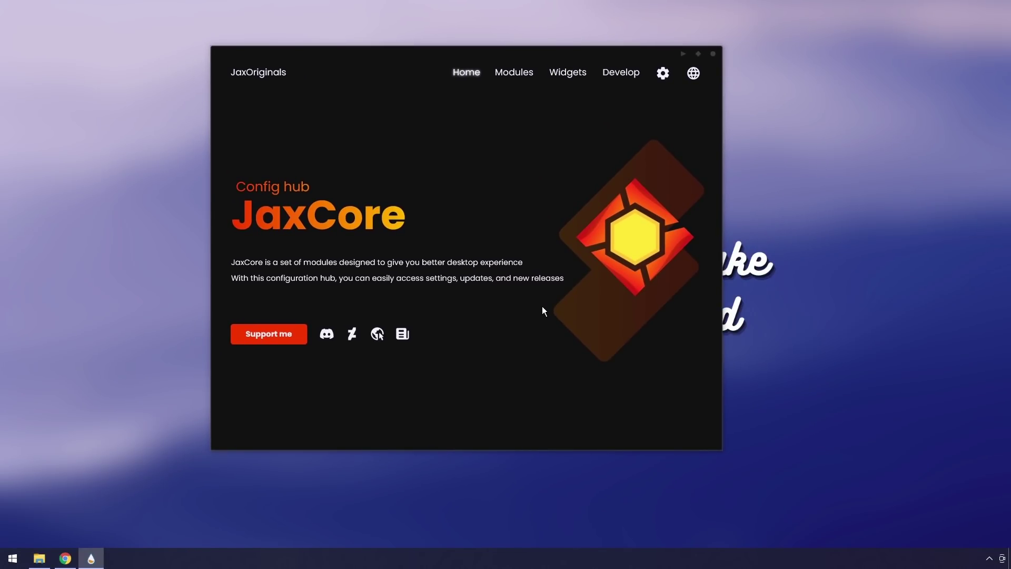
left_click(519, 74)
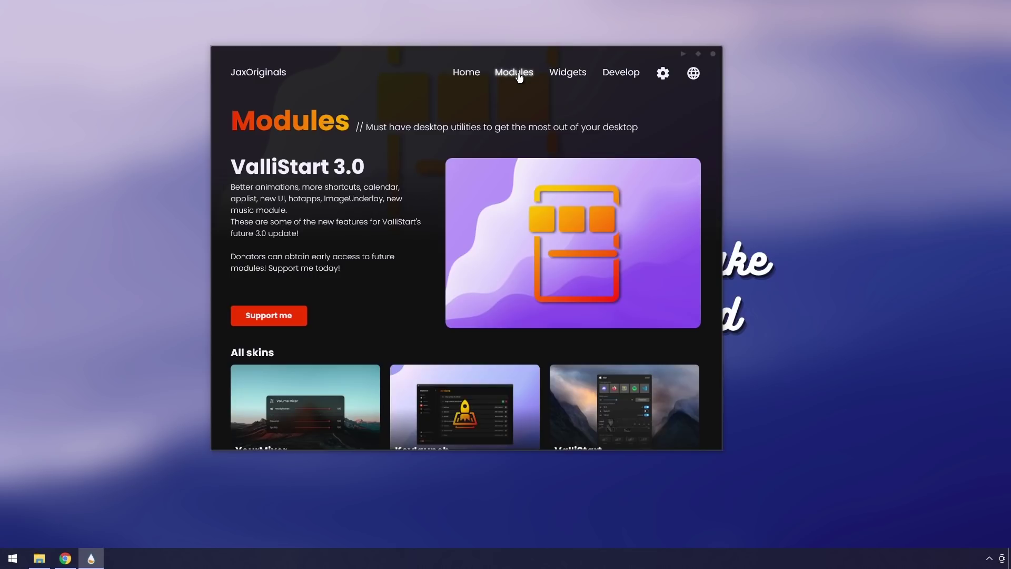
scroll(396, 230, "down", 2)
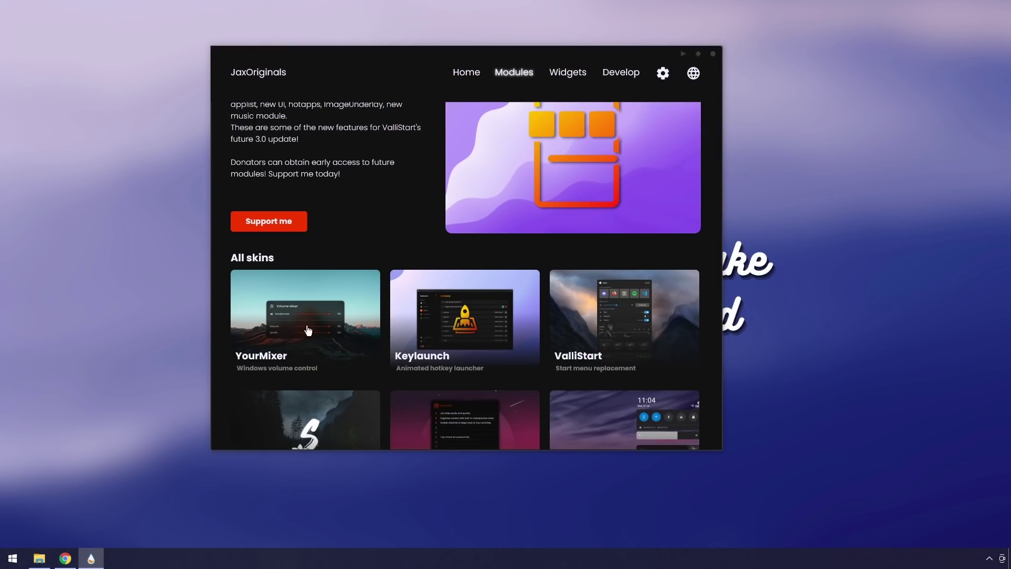
left_click(325, 333)
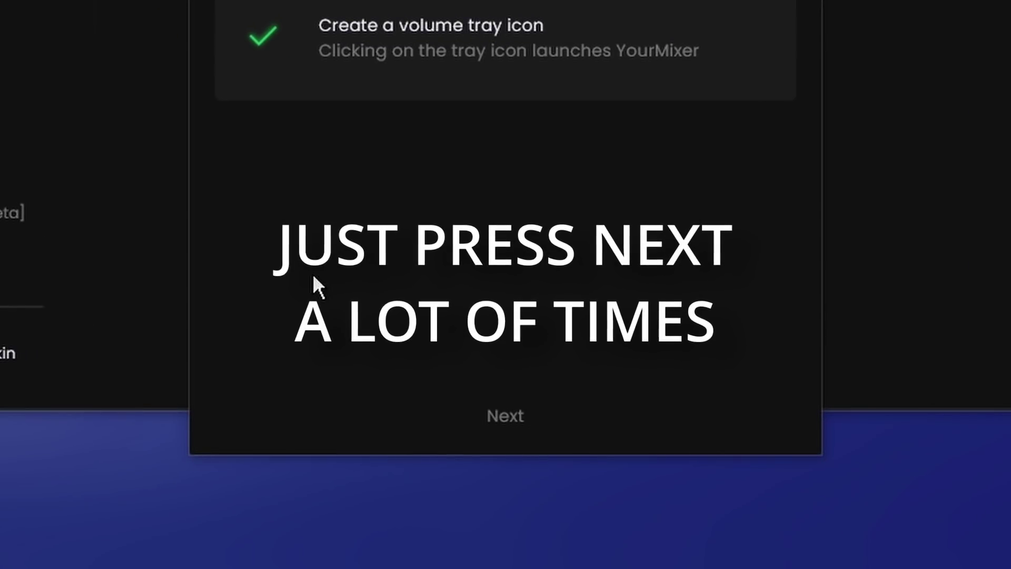
Step through the YourMixer setup wizard to Finish and close the changelog panel.
left_click(503, 416)
left_click(504, 416)
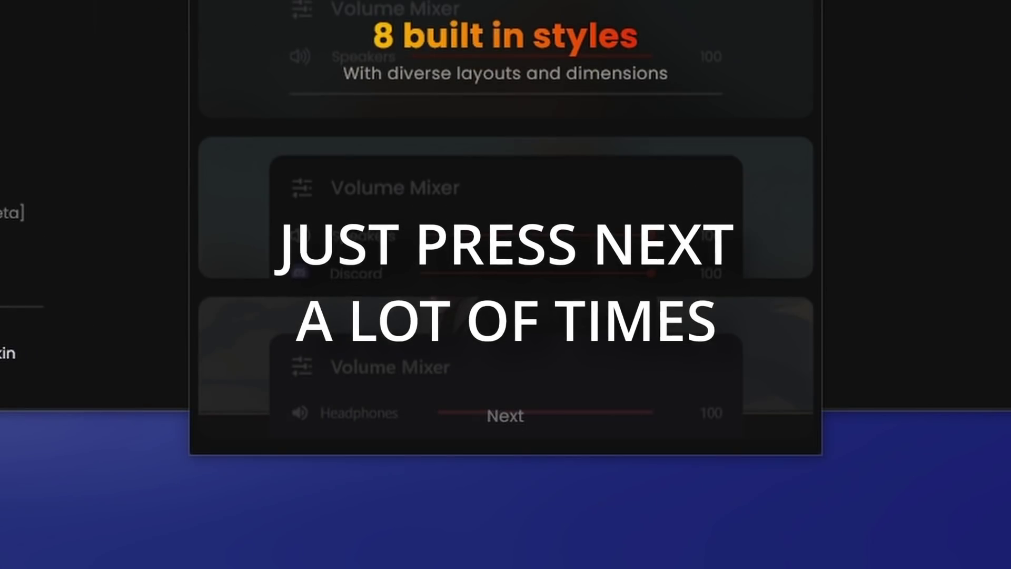
left_click(503, 416)
left_click(503, 417)
left_click(503, 423)
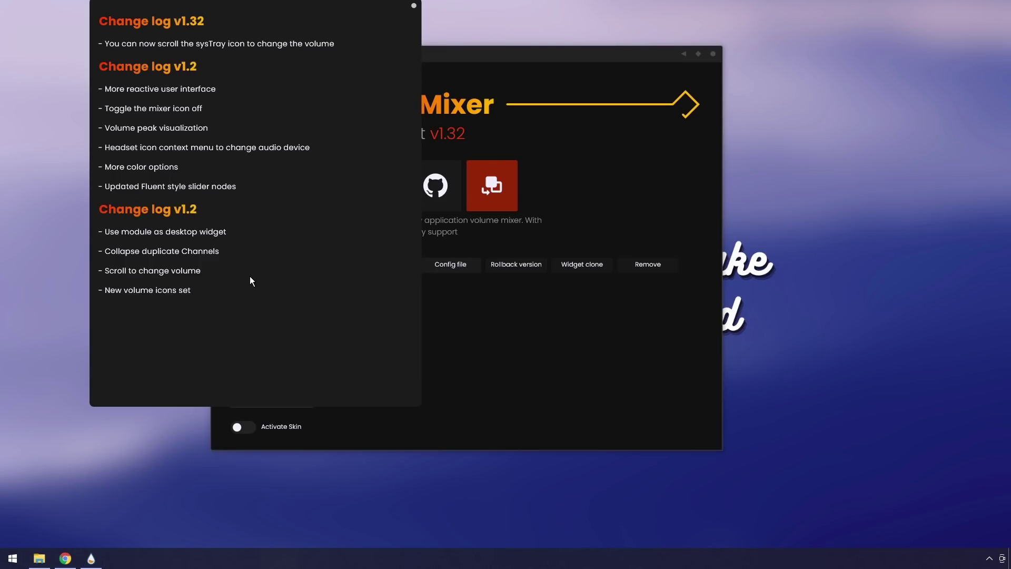
left_click(414, 6)
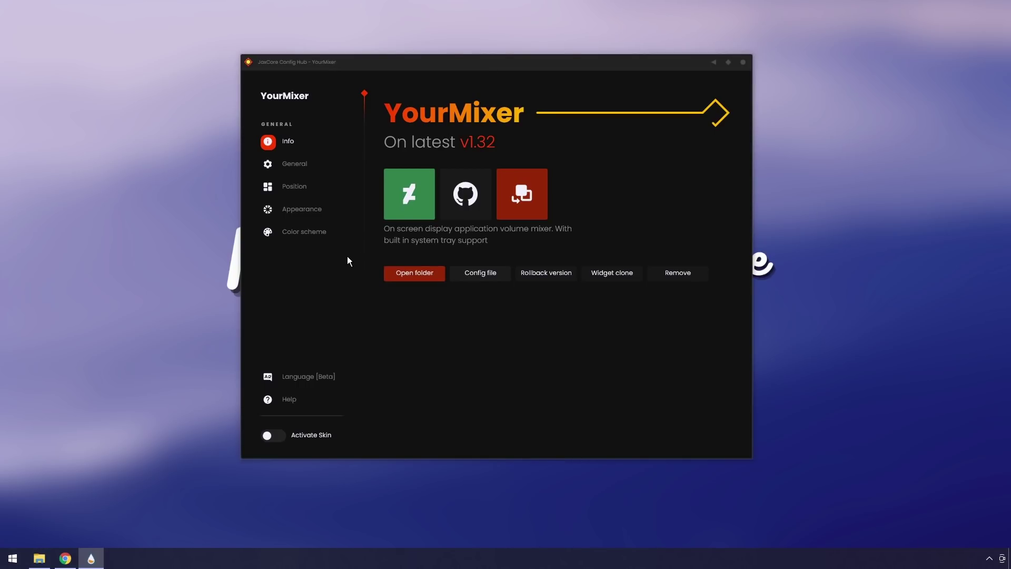
Turn on Activate Skin for YourMixer, dismiss the Windows Update toast, and open the tray volume panel.
left_click(270, 438)
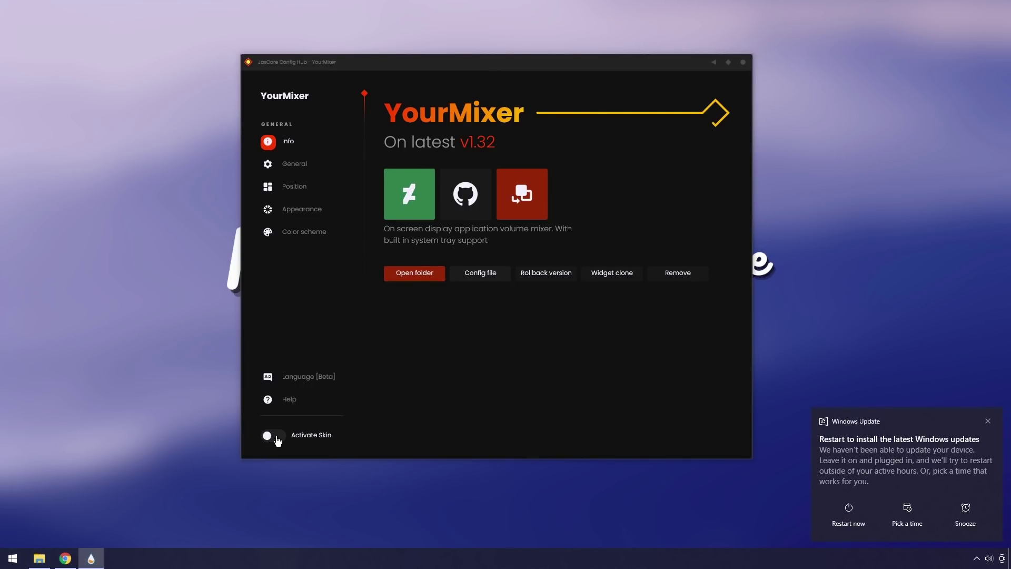
left_click(988, 423)
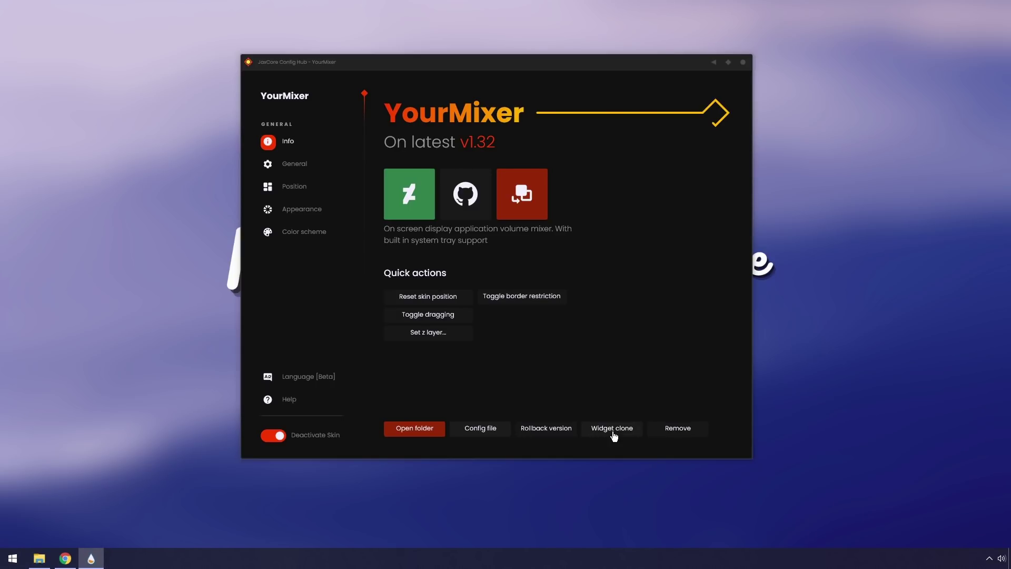
left_click(1002, 558)
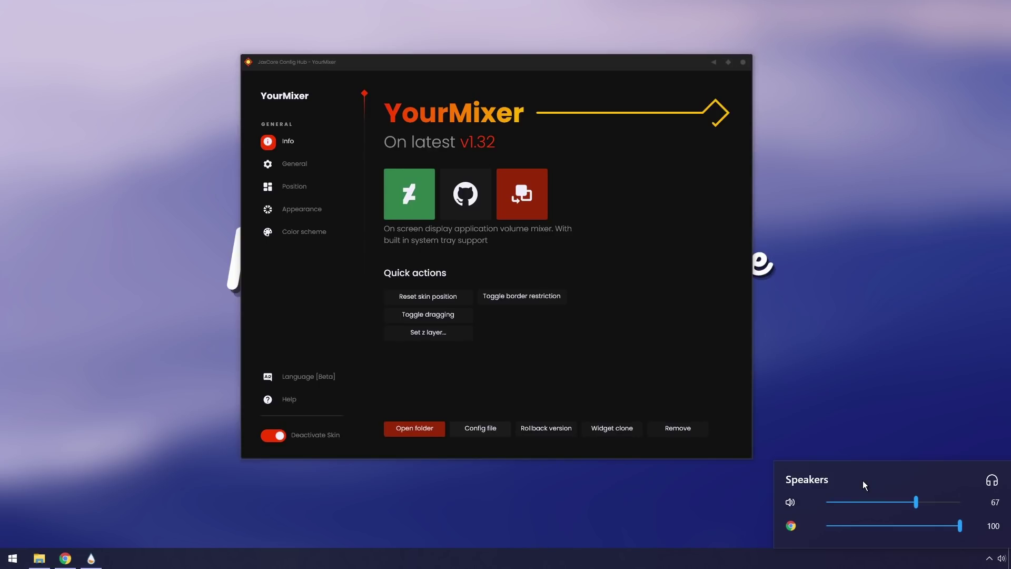
Browse the YourMixer Color scheme style previews, checking the tray mixer along the way.
left_click(334, 243)
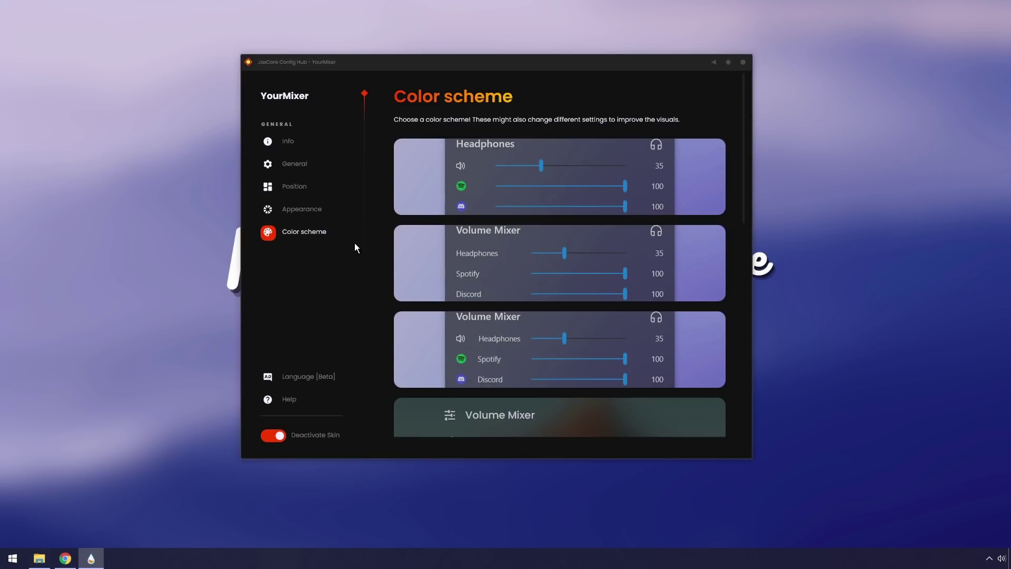
scroll(390, 252, "down", 1)
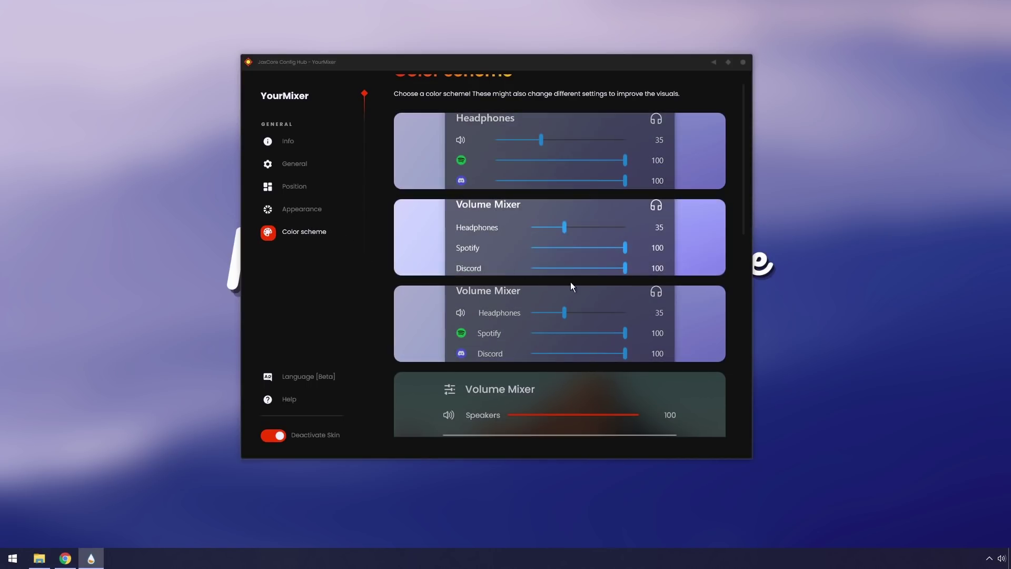
scroll(580, 295, "down", 3)
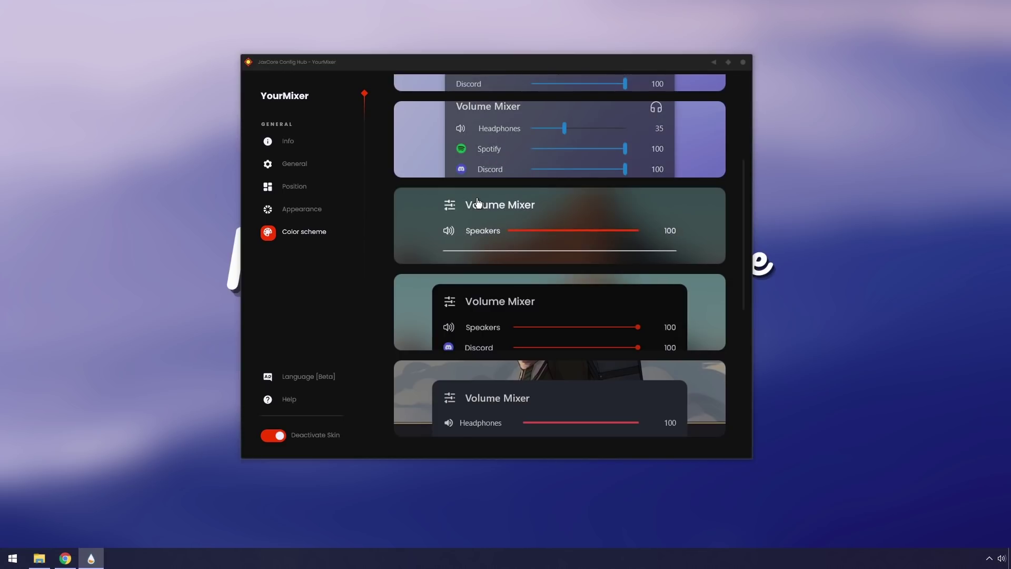
scroll(477, 201, "up", 4)
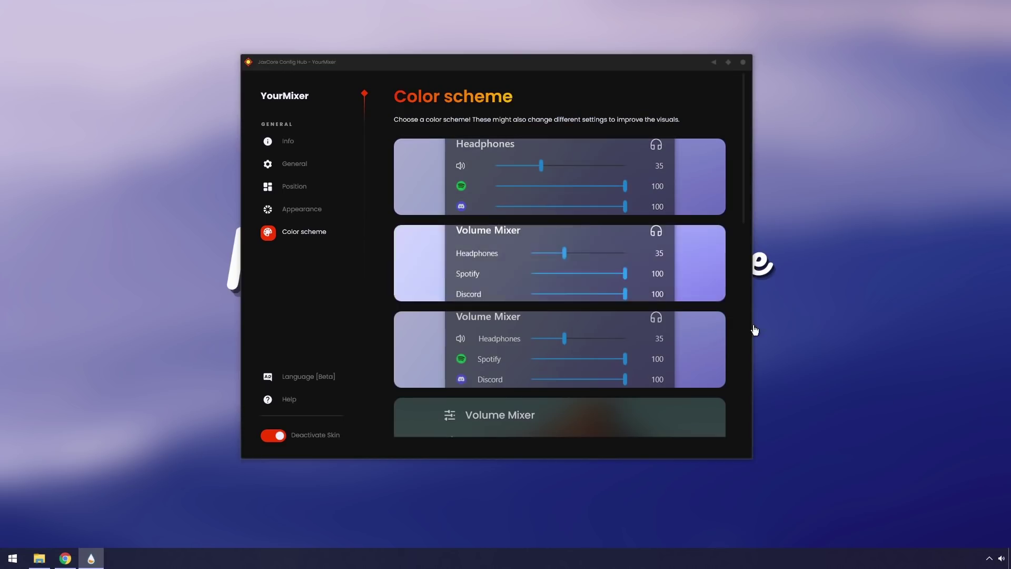
left_click(1001, 560)
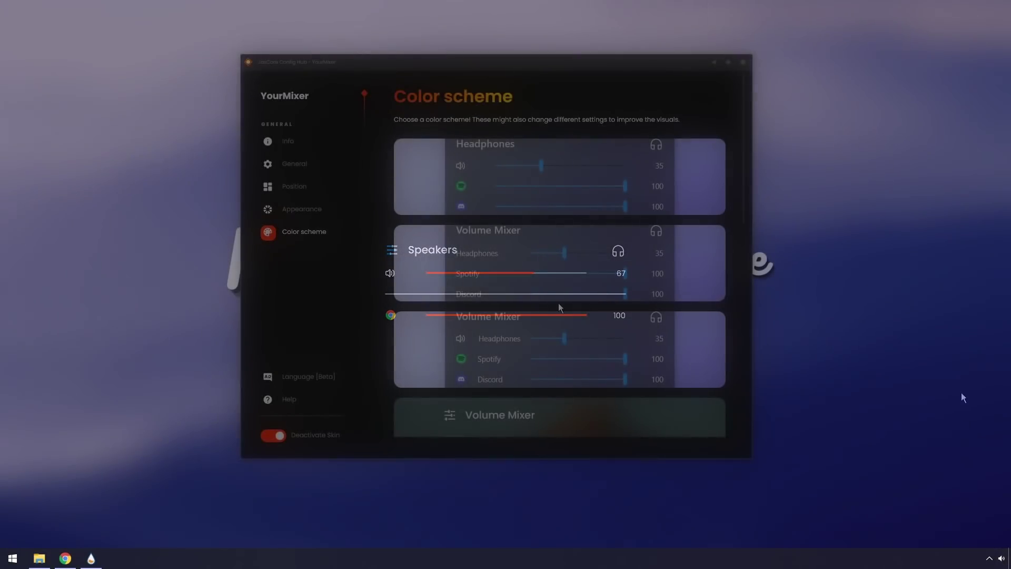
scroll(558, 305, "down", 5)
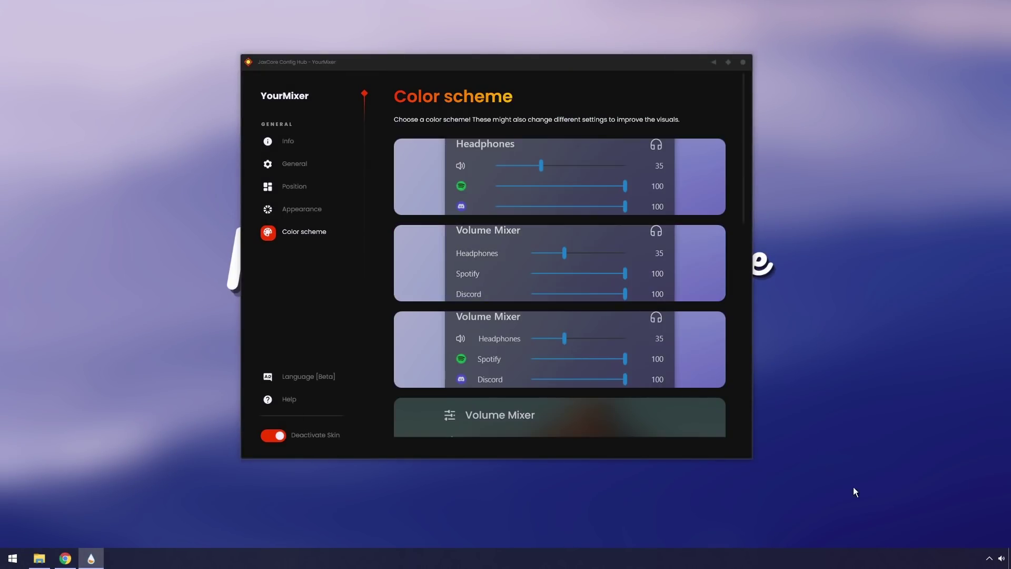
scroll(659, 355, "down", 6)
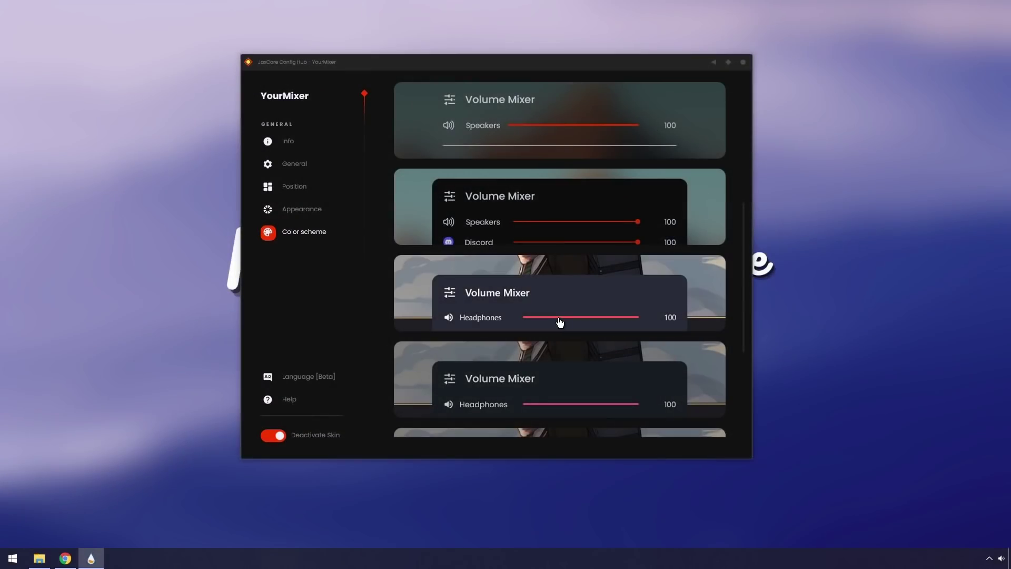
scroll(560, 323, "down", 1)
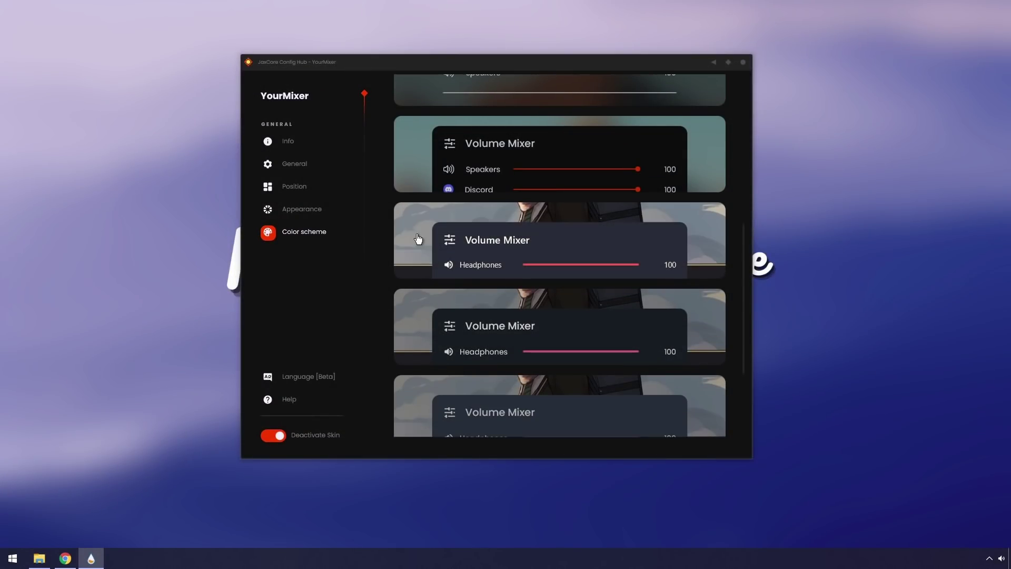
scroll(488, 400, "down", 2)
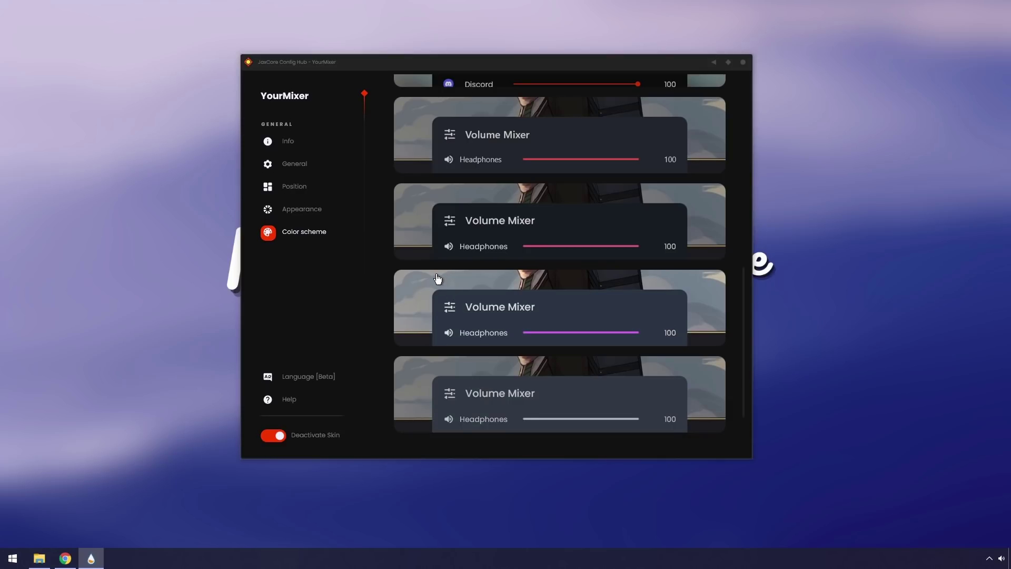
scroll(457, 292, "up", 5)
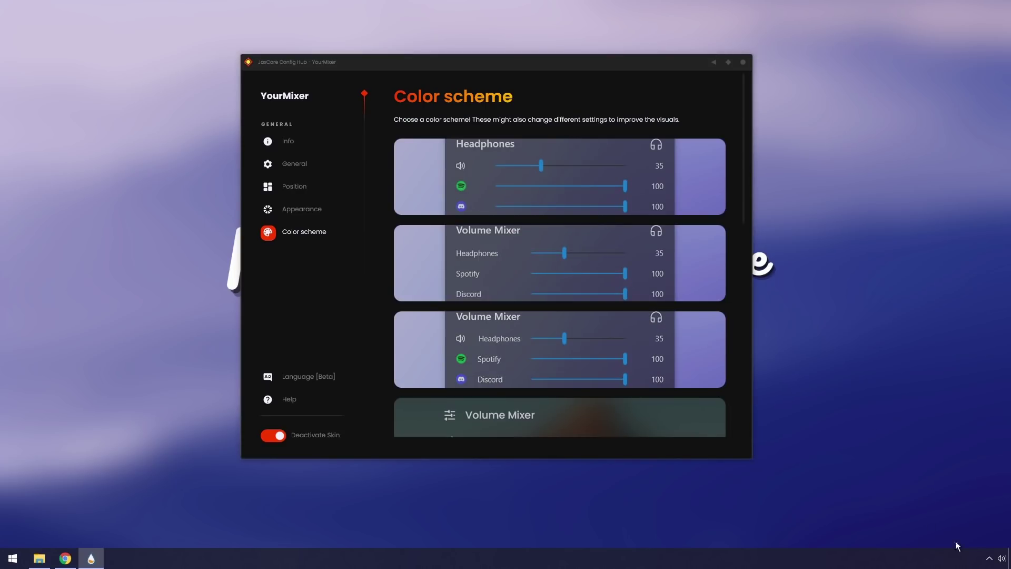
In the tray mixer, nudge the Speakers volume and open then close the output device list.
left_click(1003, 559)
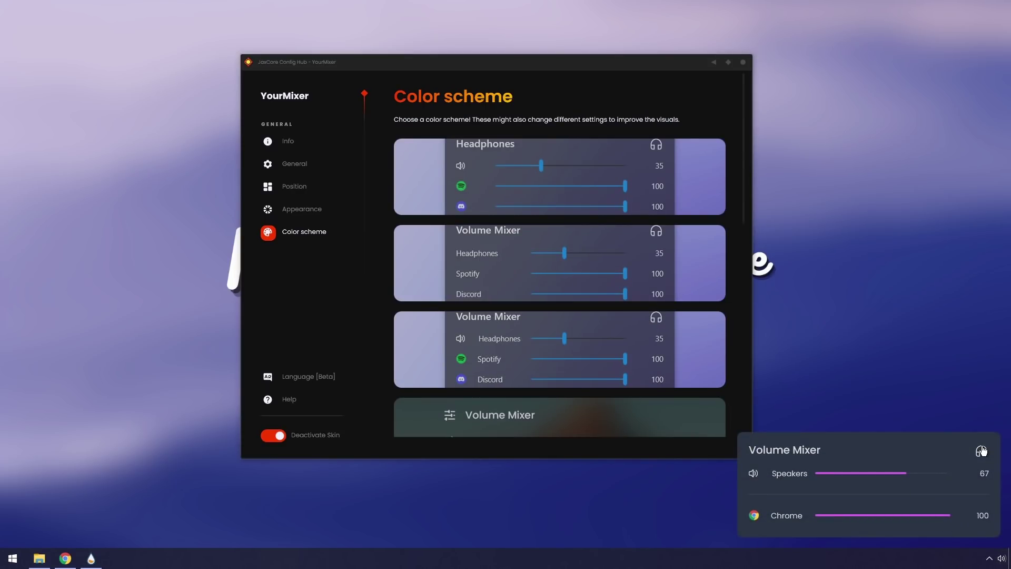
mouse_move(906, 474)
left_mouse_down()
mouse_move(876, 474)
mouse_move(907, 478)
left_mouse_up()
left_click(979, 453)
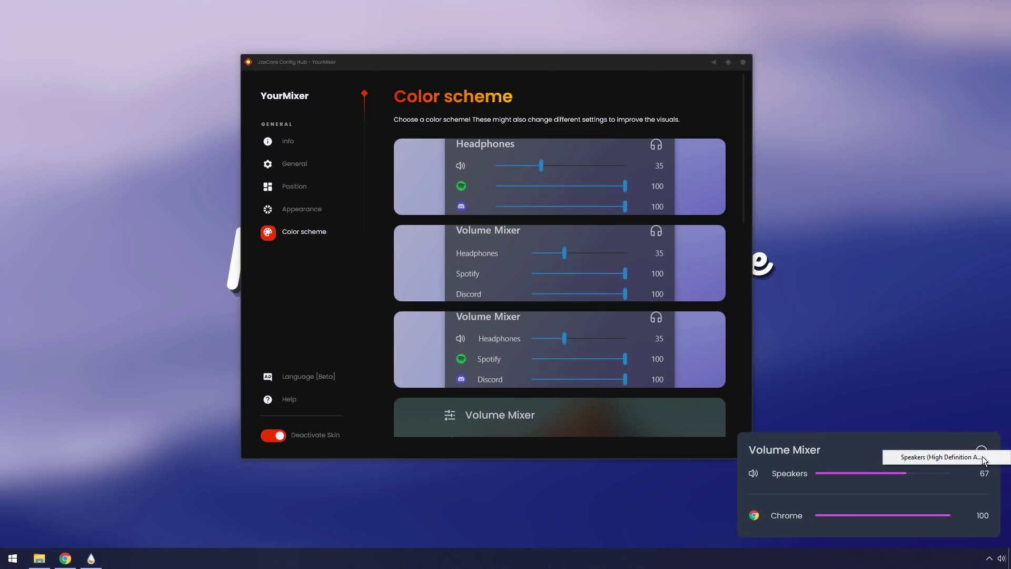
left_click(939, 461)
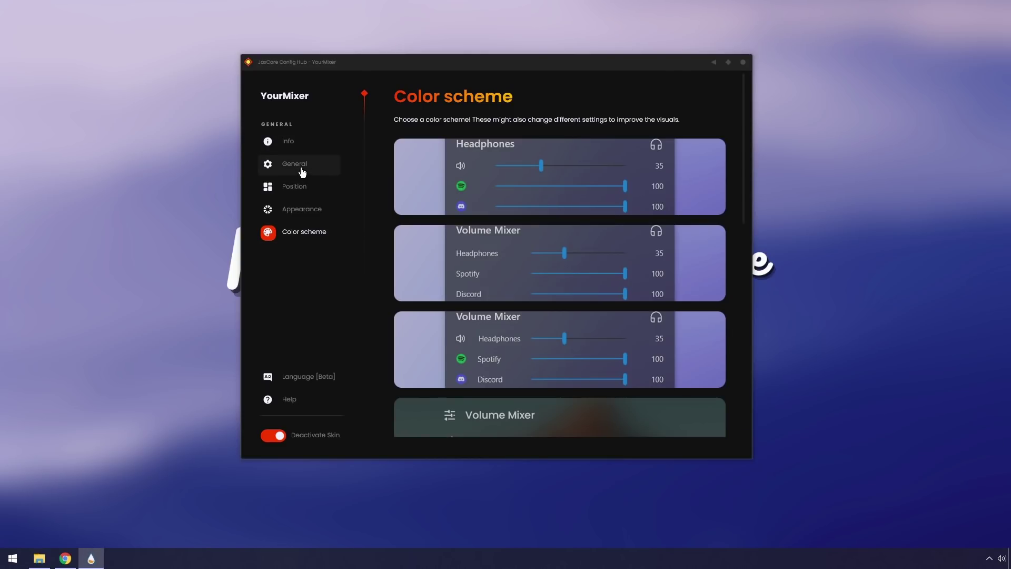
Preview skin scale 2 and Module Width 1000 in the tray mixer, then revert to 1 and 500.
left_click(303, 213)
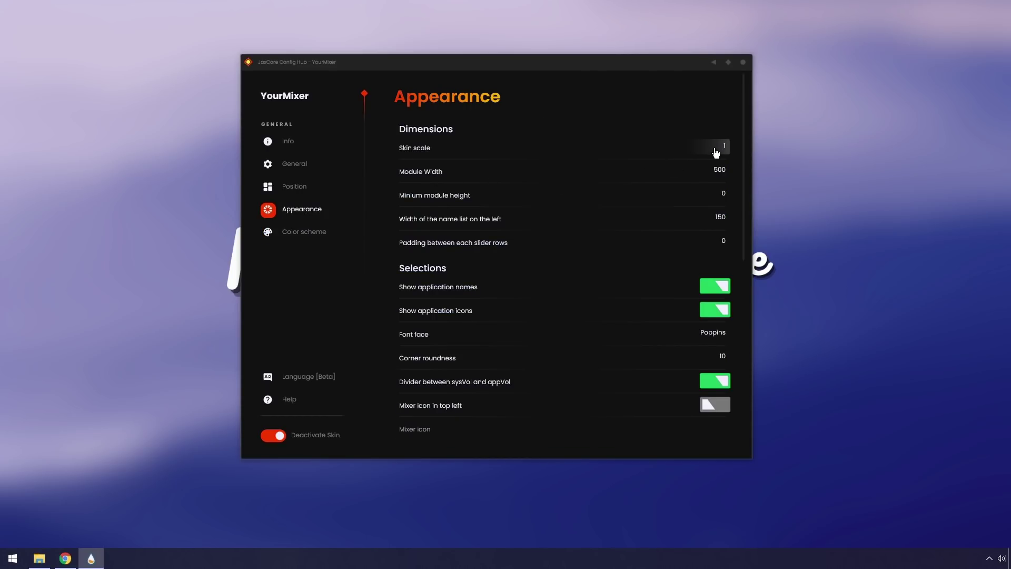
scroll(716, 153, "up", 1)
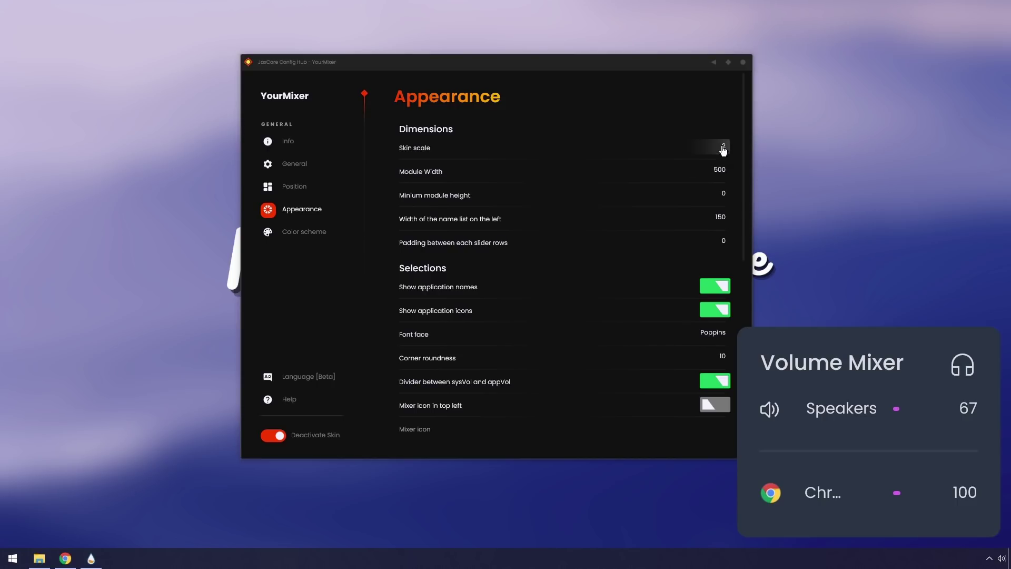
double_click(719, 172)
type("1000")
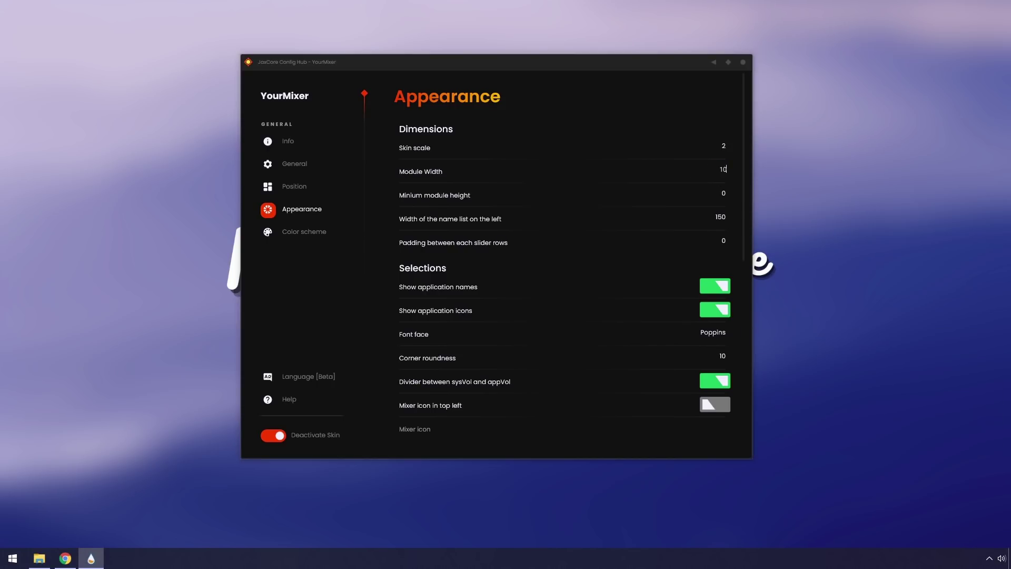
left_click(1000, 558)
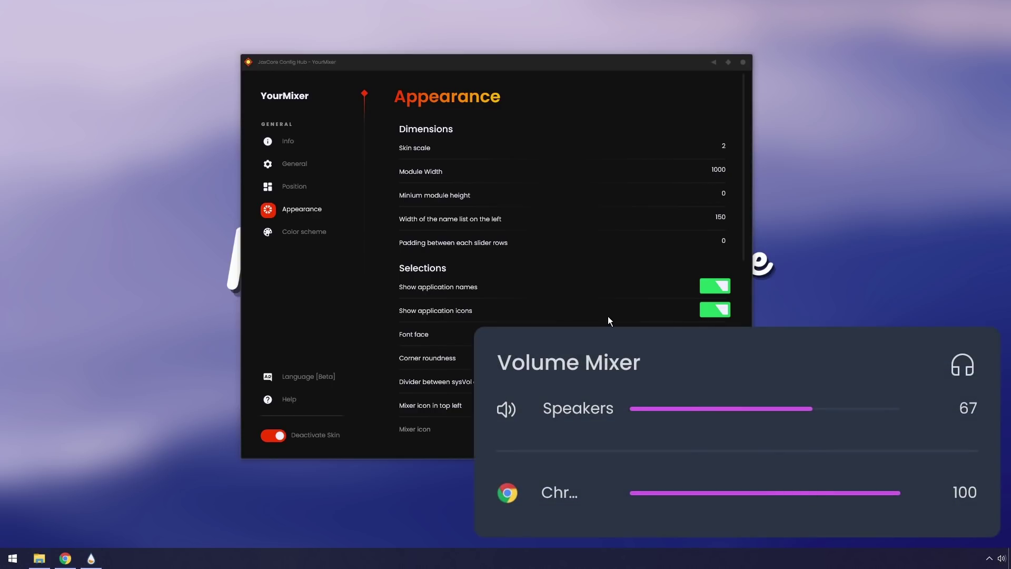
left_click(718, 170)
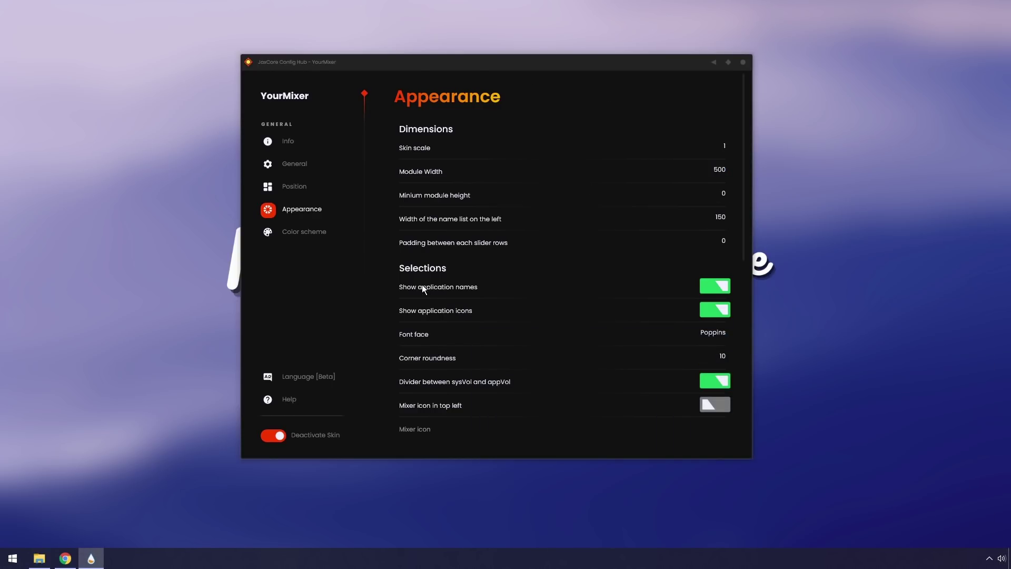
Turn off Show application names and check the tray mixer's look.
scroll(423, 288, "down", 1)
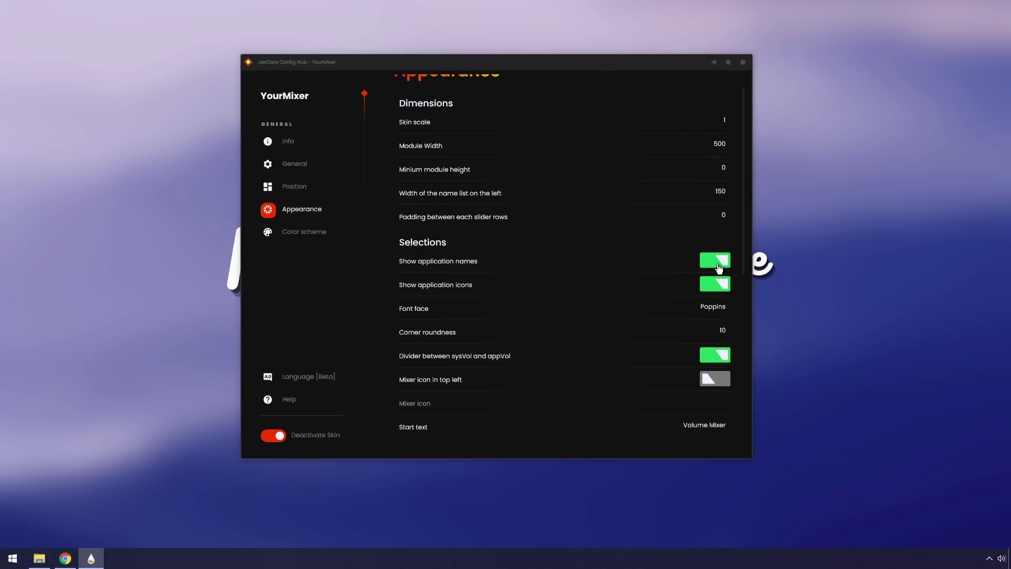
left_click(1002, 560)
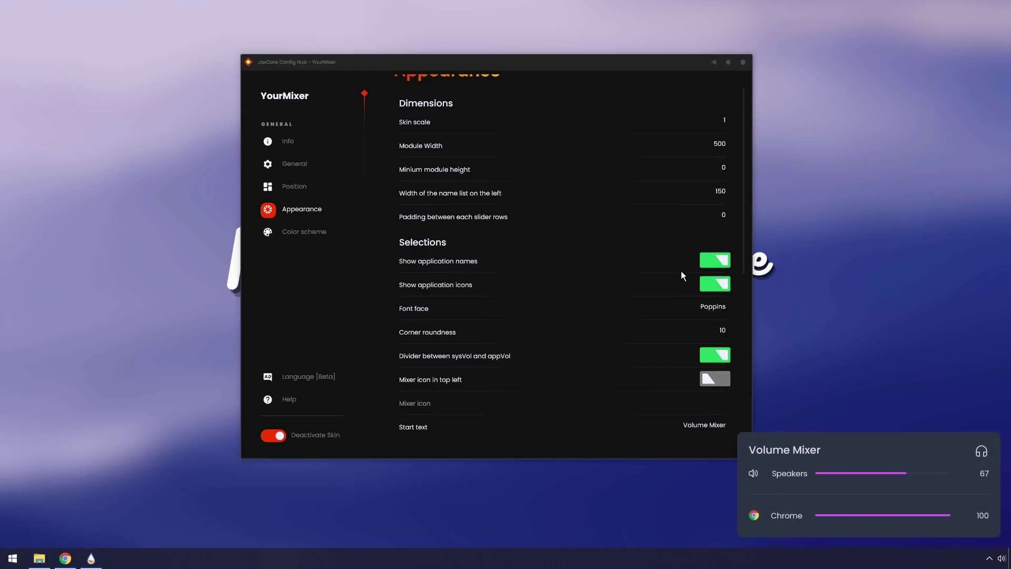
left_click(721, 261)
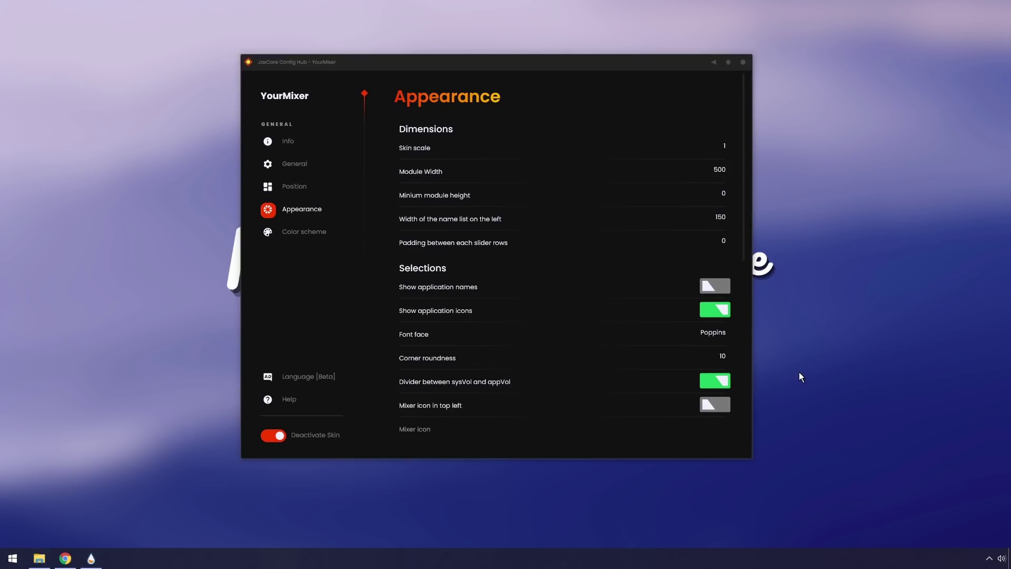
left_click(1002, 559)
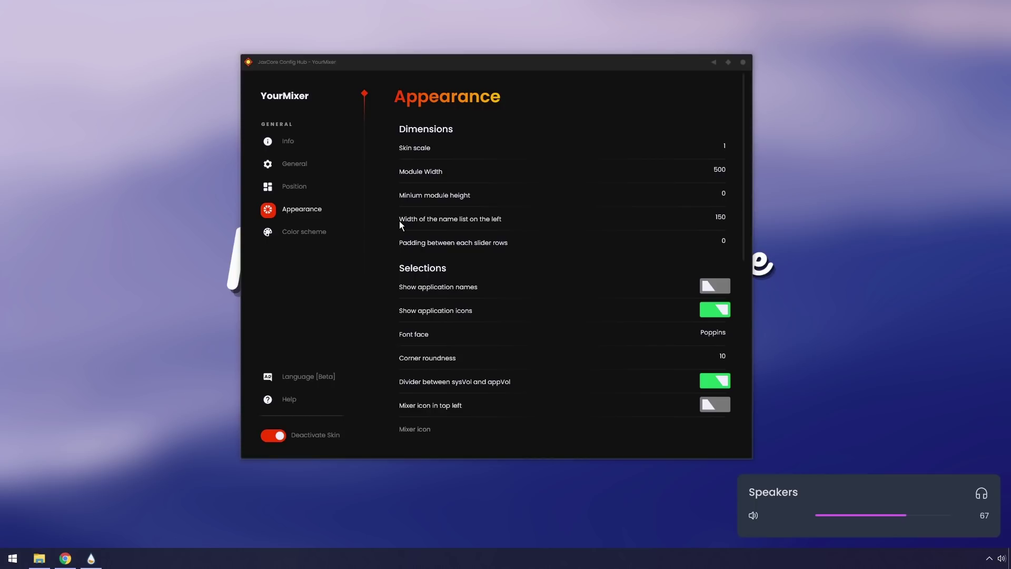
Try a name list width of 60, then 80, previewing the mixer each time.
double_click(721, 216)
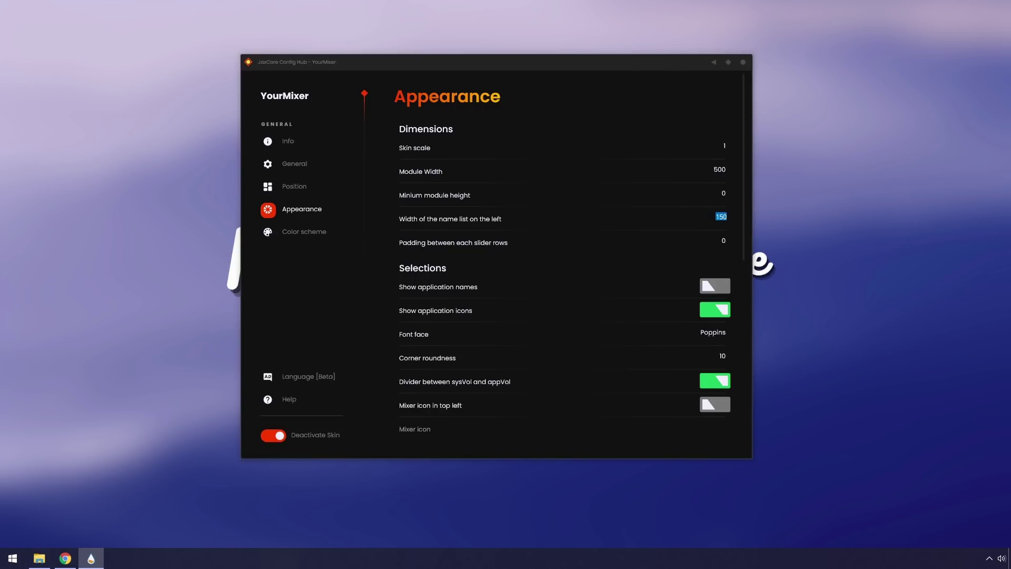
type("60")
left_click(1000, 559)
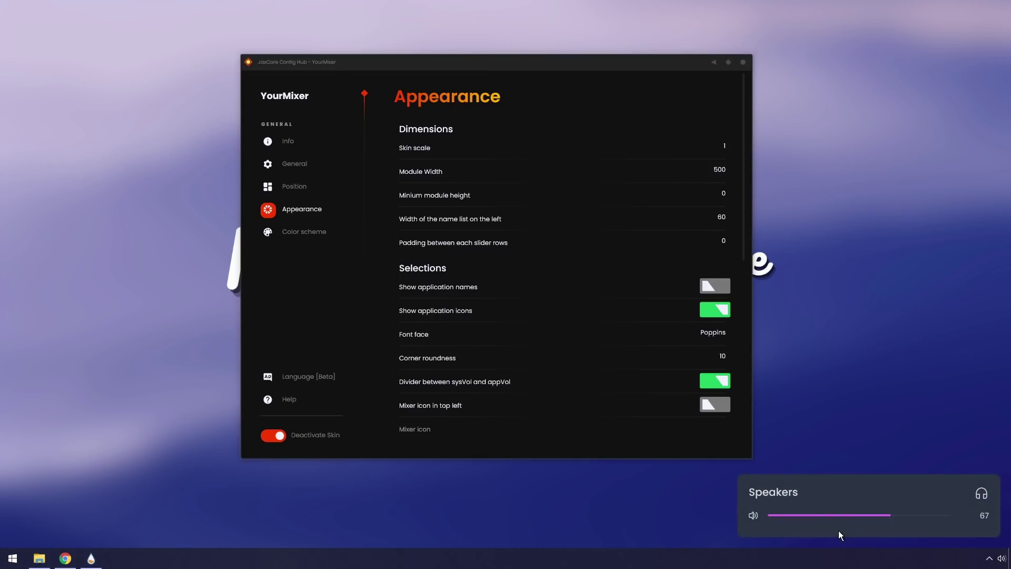
double_click(722, 217)
type("80")
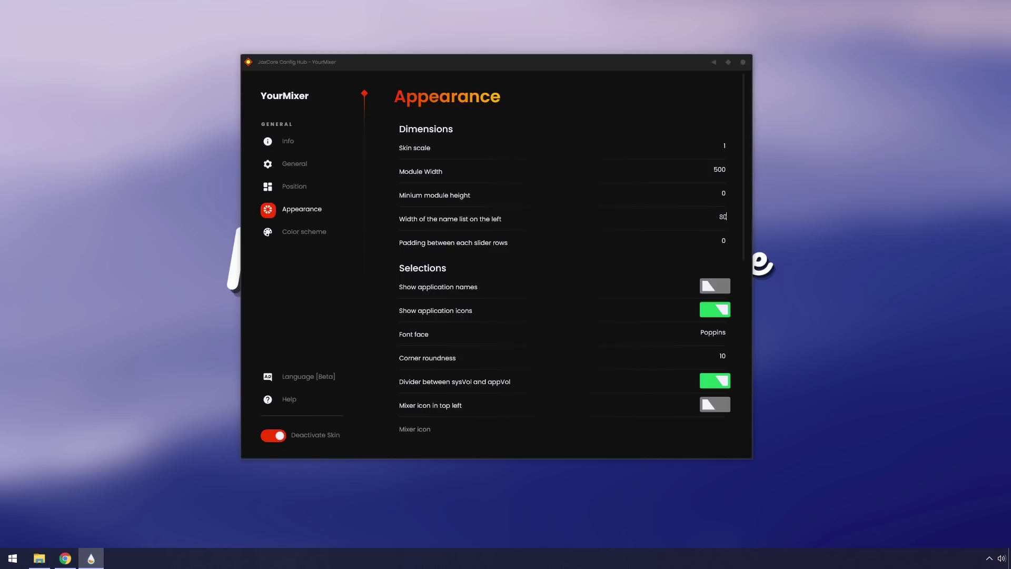
left_click(1002, 559)
Turn Show application names back on and set the name list width to 150.
left_click(715, 286)
left_click(1004, 558)
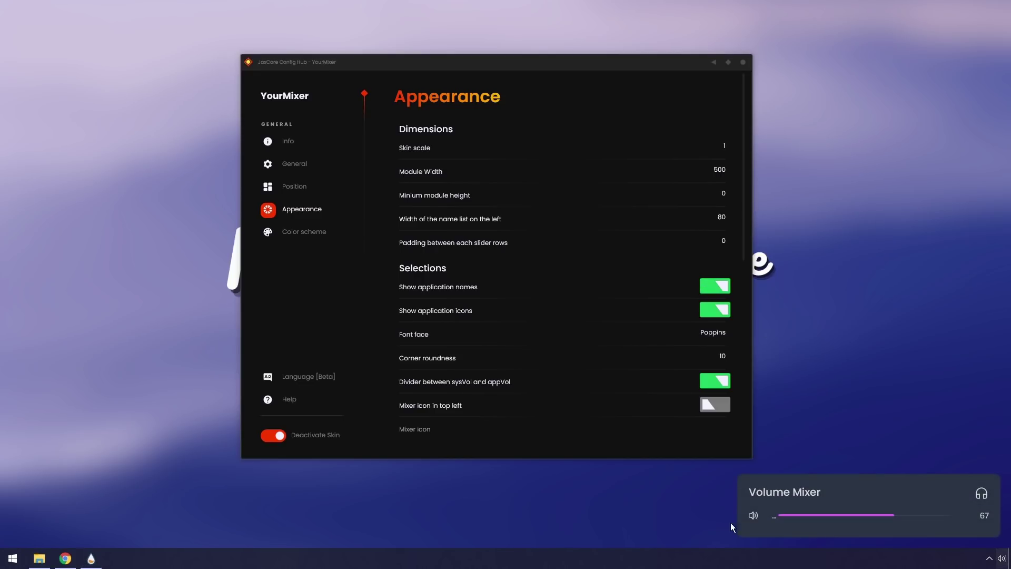
double_click(711, 226)
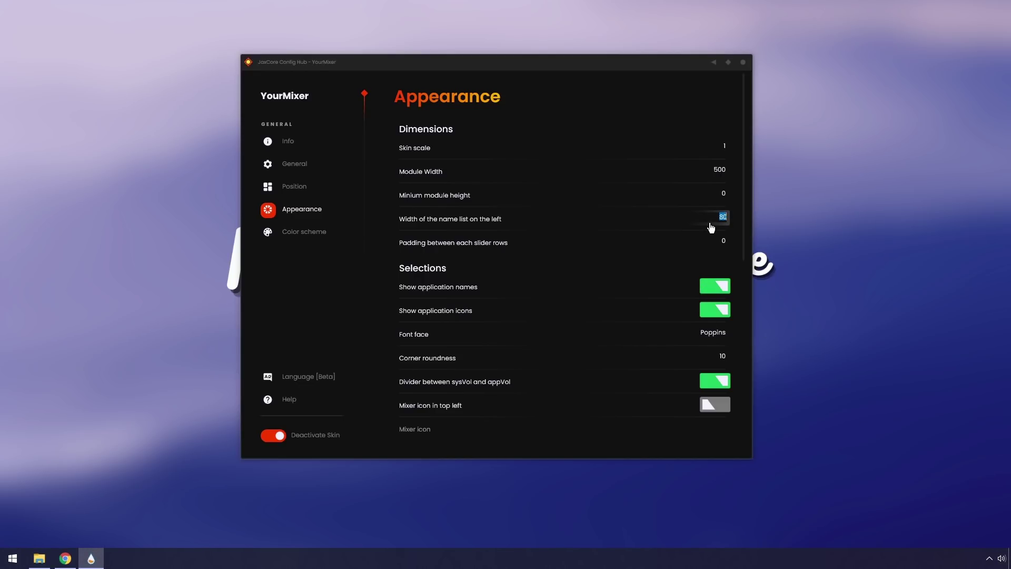
type("150")
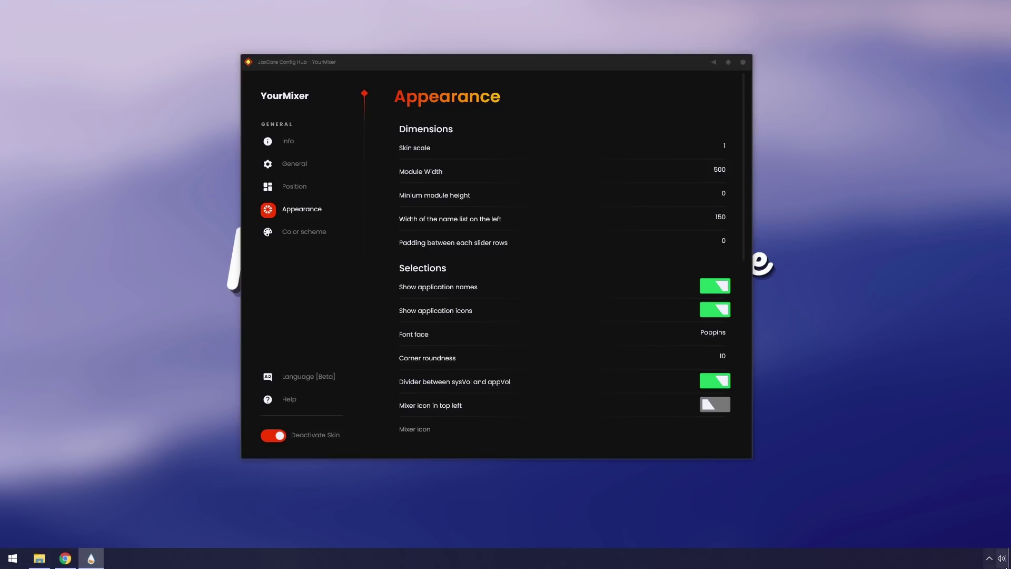
left_click(1003, 558)
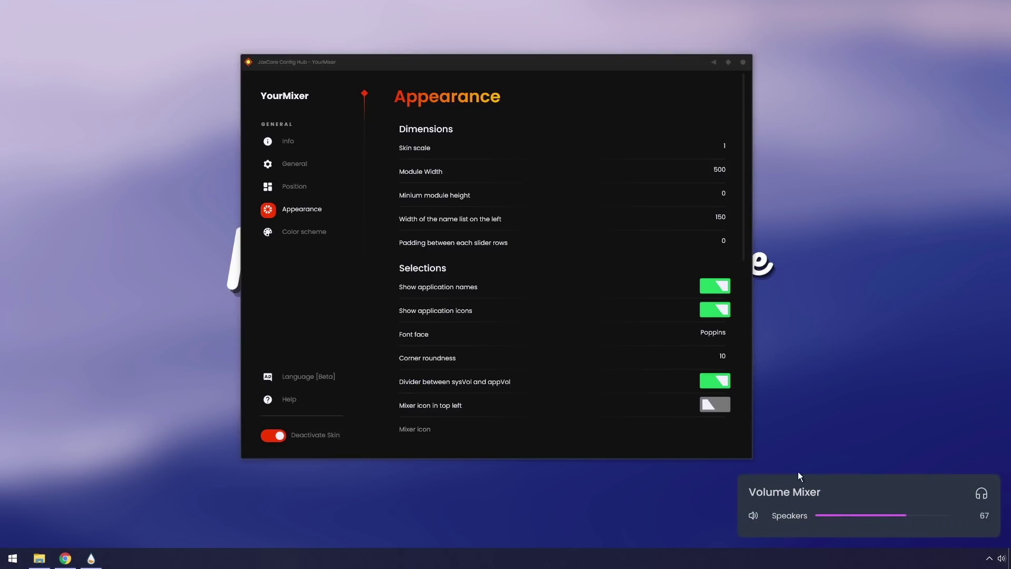
Unmute the YouTube live stream in the browser so audio plays, then return to settings.
left_click(65, 558)
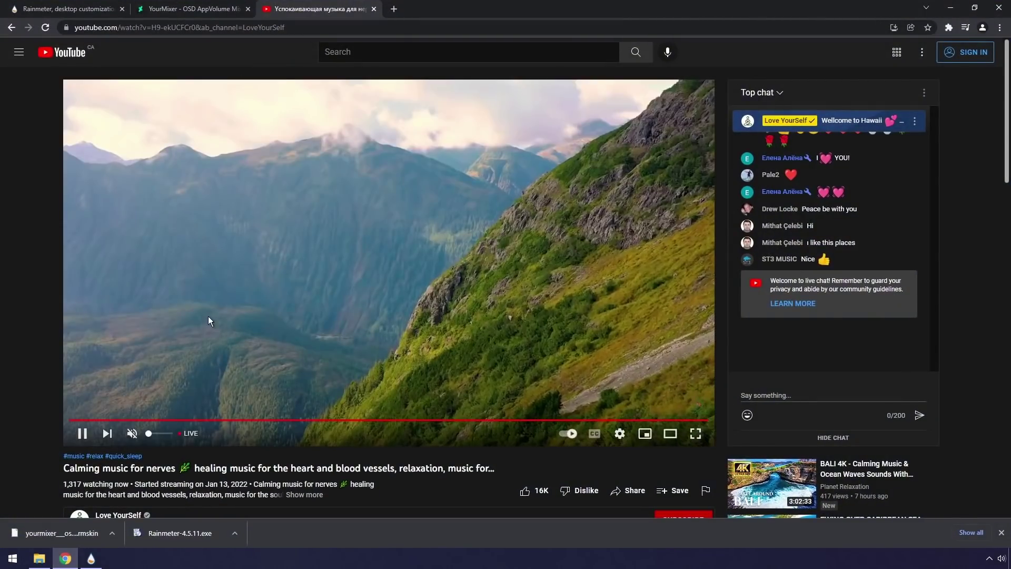
left_click(157, 436)
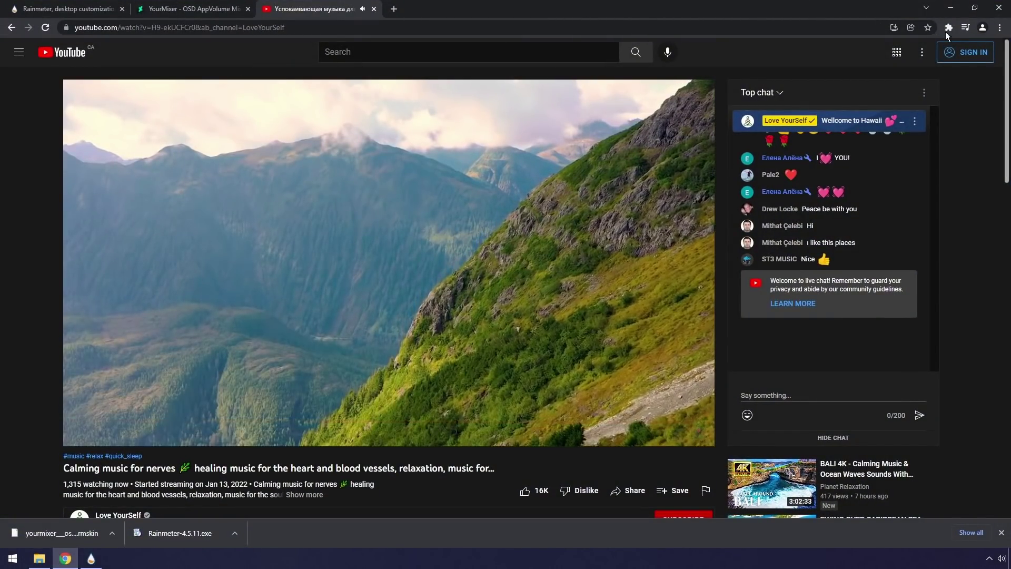
left_click(958, 12)
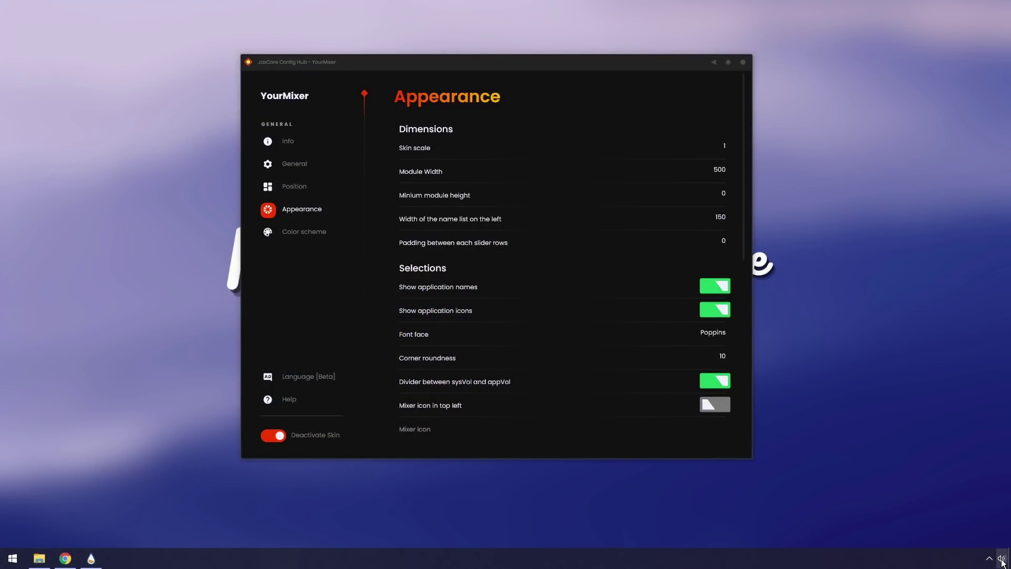
Turn on the mixer icon in the top left and choose the Tune orb.
mouse_move(1002, 560)
scroll(479, 230, "down", 2)
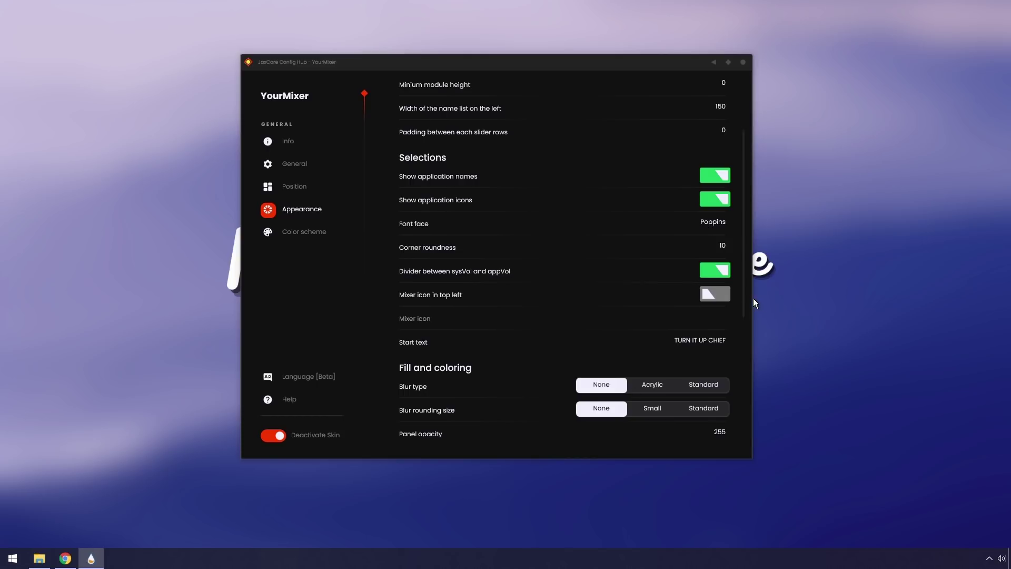
left_click(716, 294)
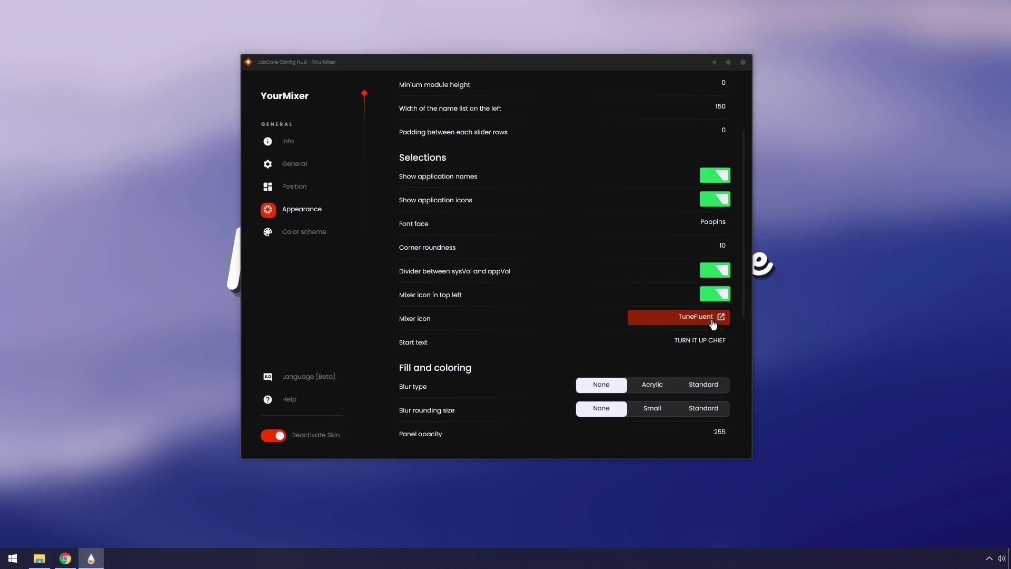
left_click(699, 321)
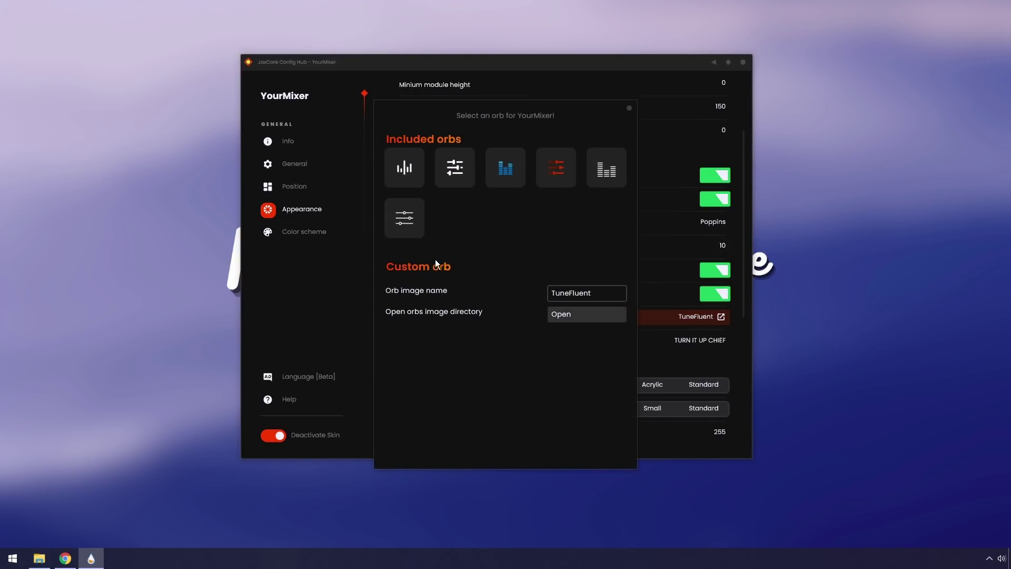
left_click(457, 167)
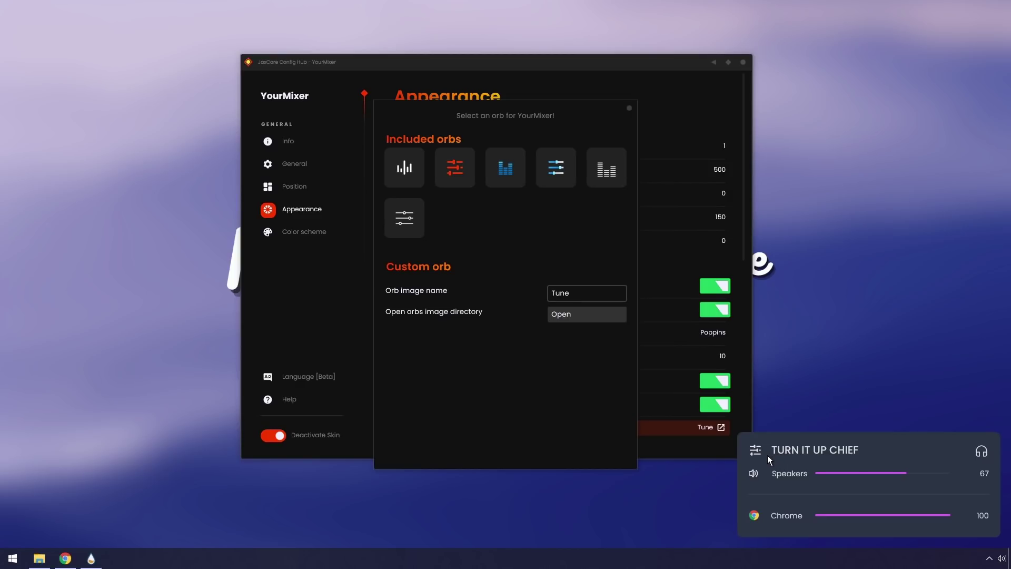
left_click(629, 108)
Replace the start text 'TURN IT UP CHIEF' with 'Volume Mixer' and preview the mixer.
scroll(634, 289, "down", 3)
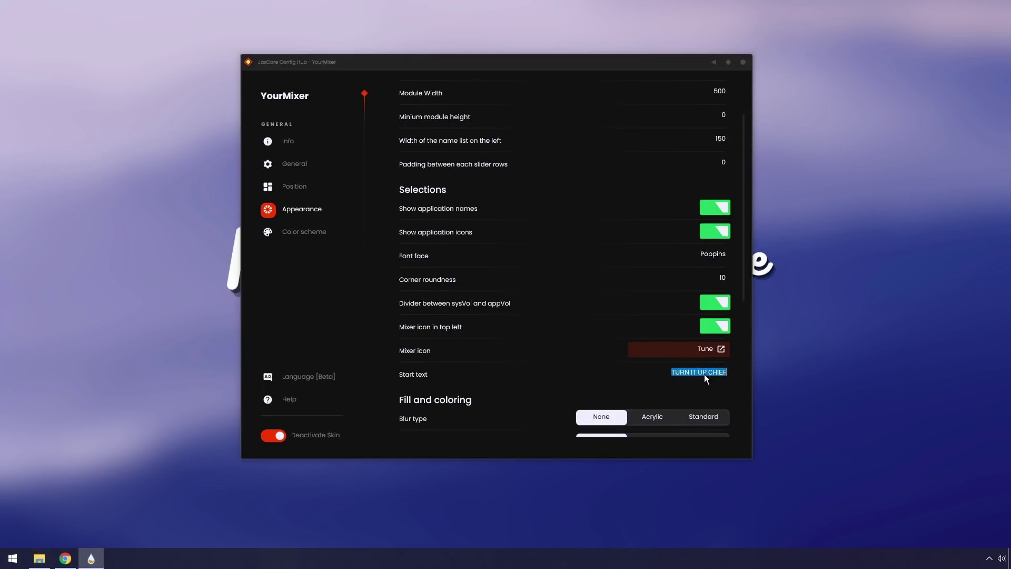
key("BackSpace")
type("Volume Mixer")
left_click(1001, 559)
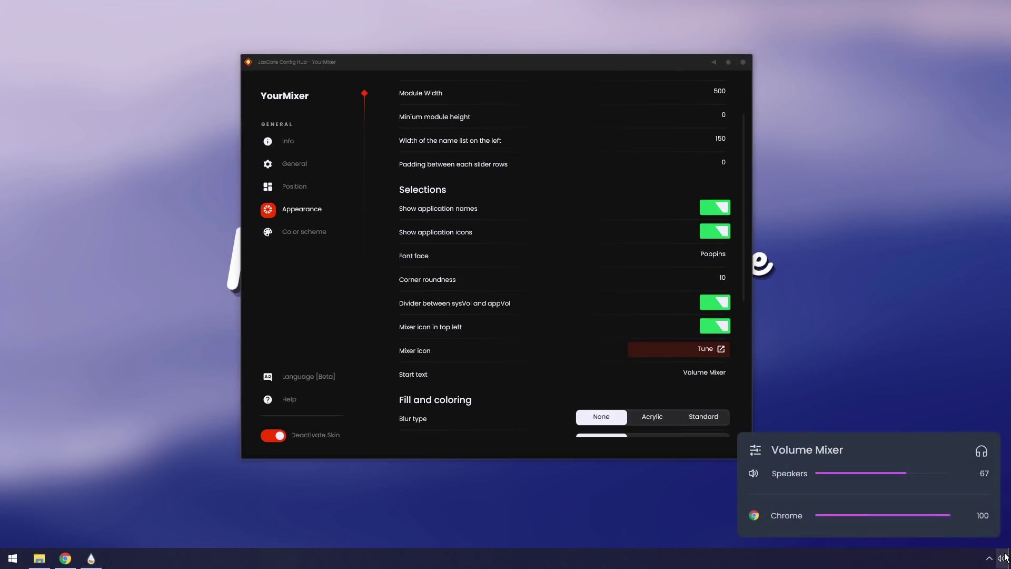
left_click(682, 382)
scroll(563, 279, "down", 4)
Sample blue 5761A3 from the desktop as YourMixer's accent colour and preview the mixer.
scroll(551, 269, "down", 1)
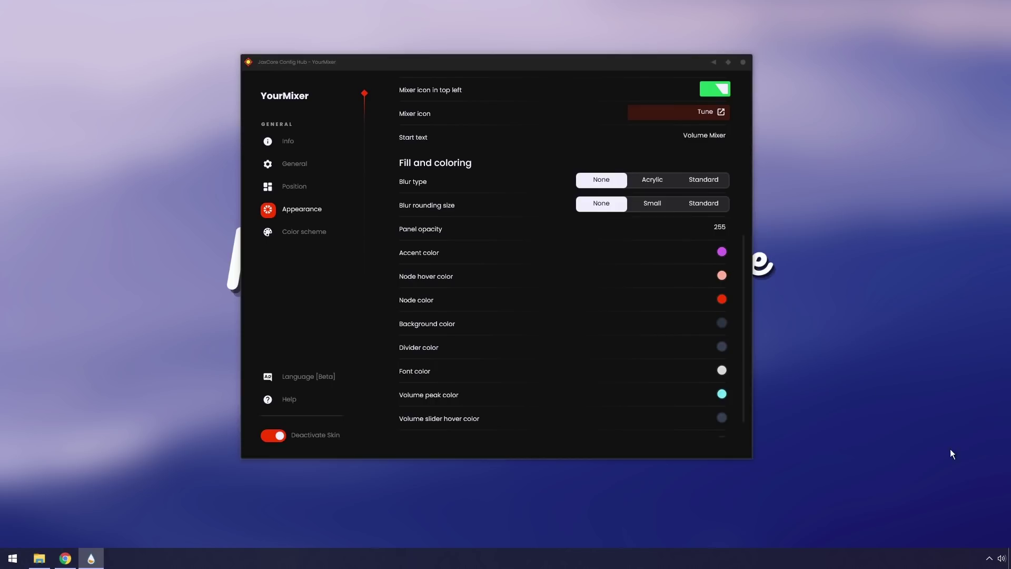
left_click(1003, 559)
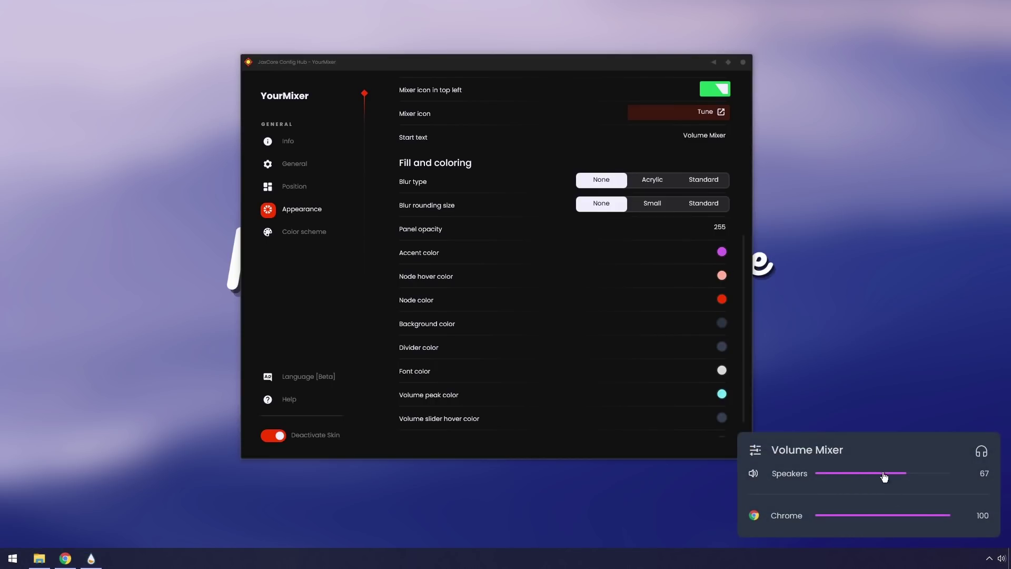
left_click(722, 252)
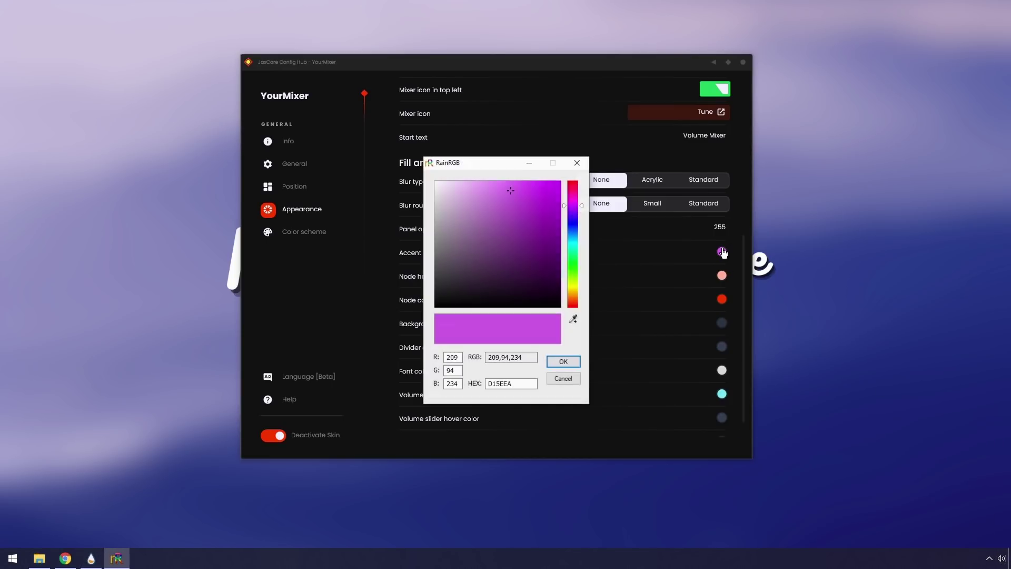
left_click(574, 319)
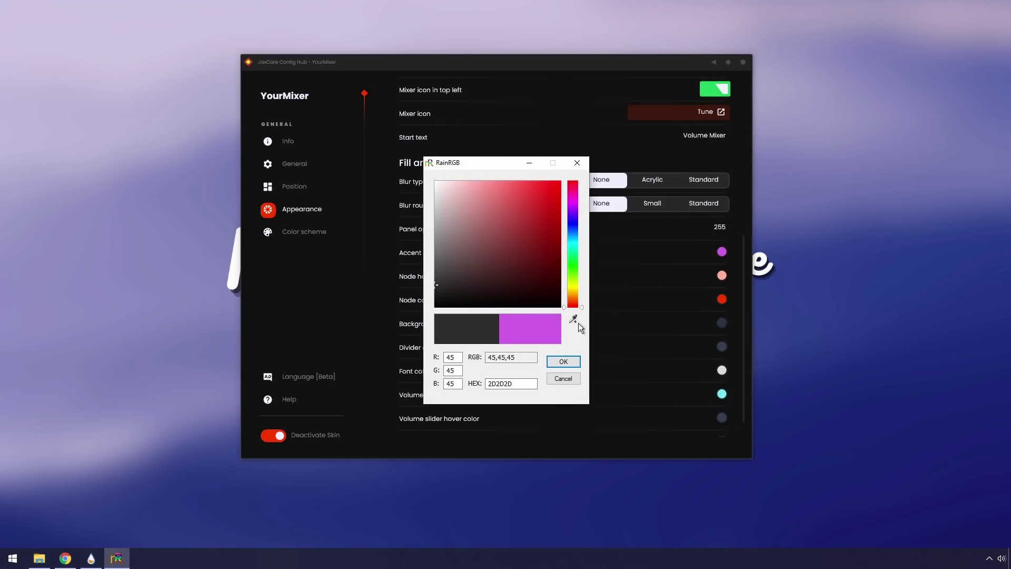
left_click(573, 320)
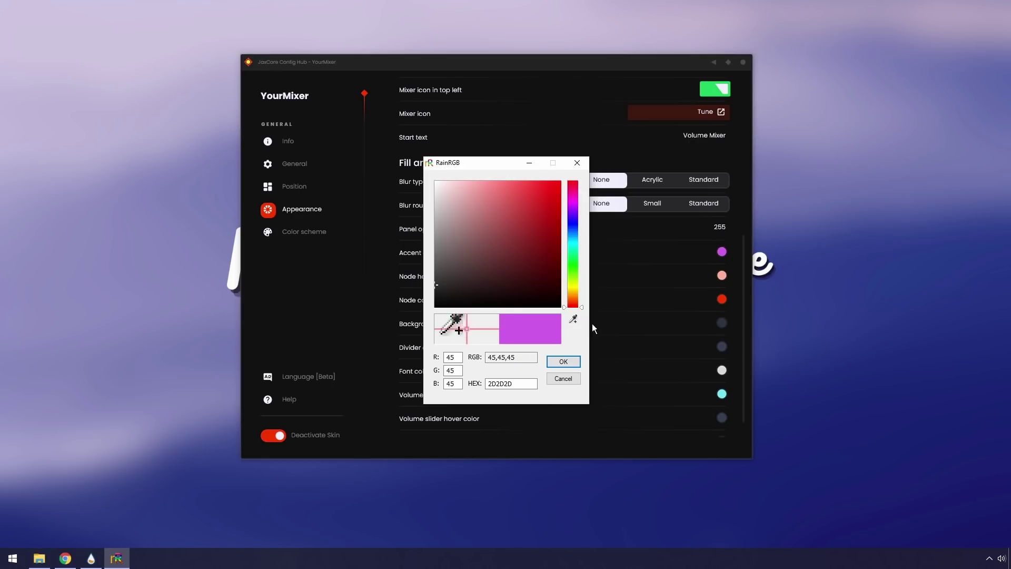
left_click(800, 204)
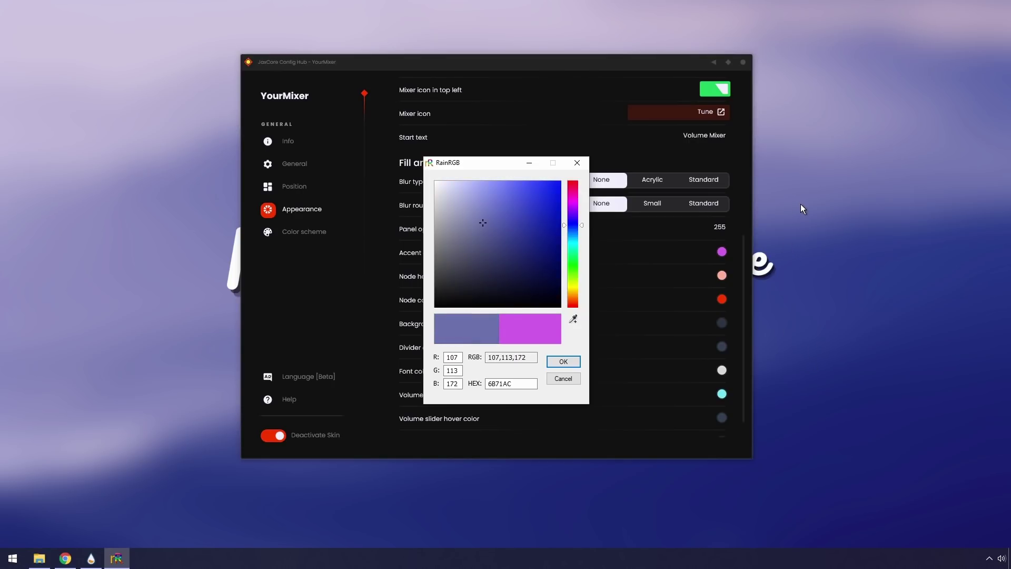
left_click(574, 320)
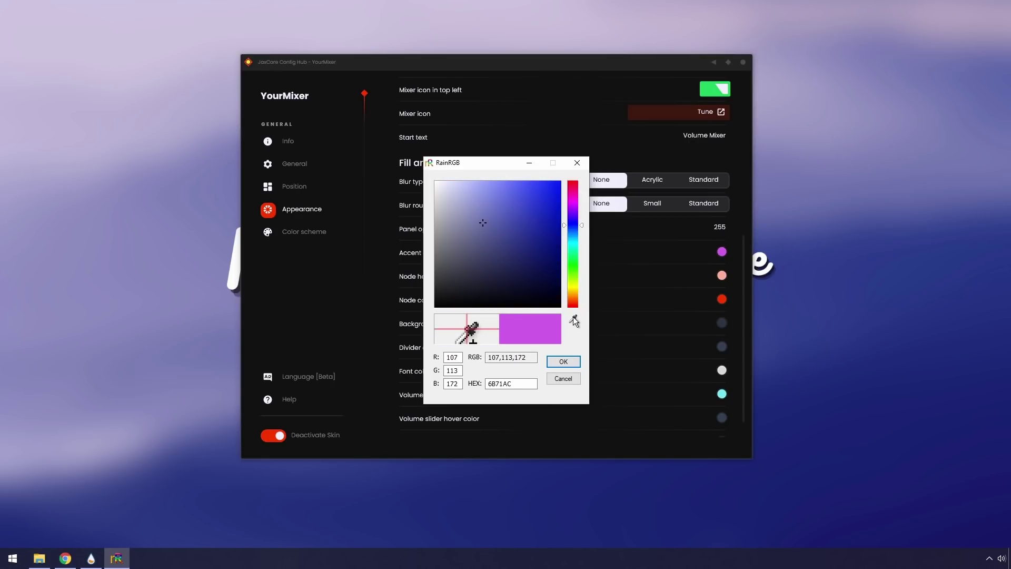
left_click(866, 211)
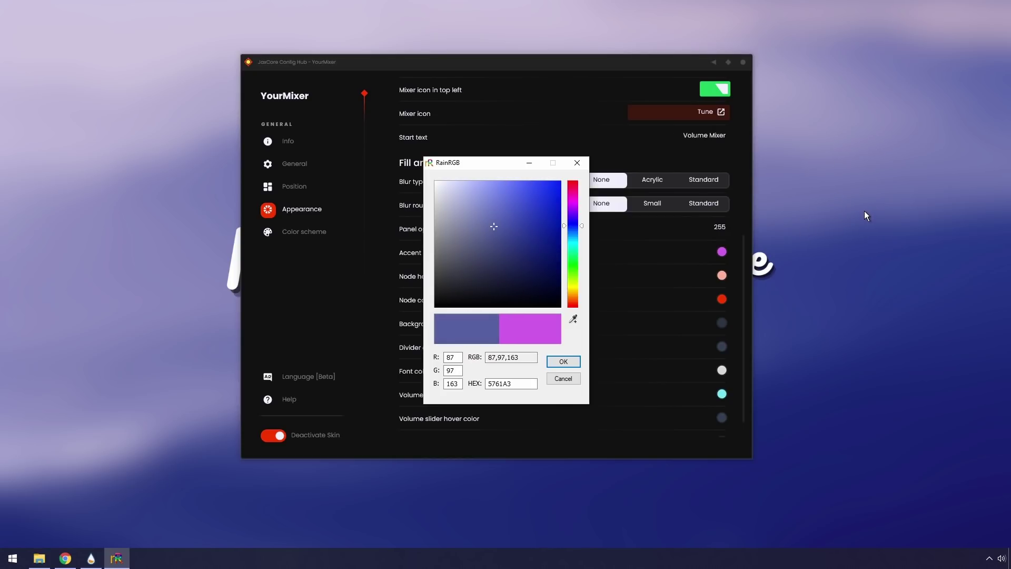
left_click(561, 362)
scroll(652, 390, "down", 5)
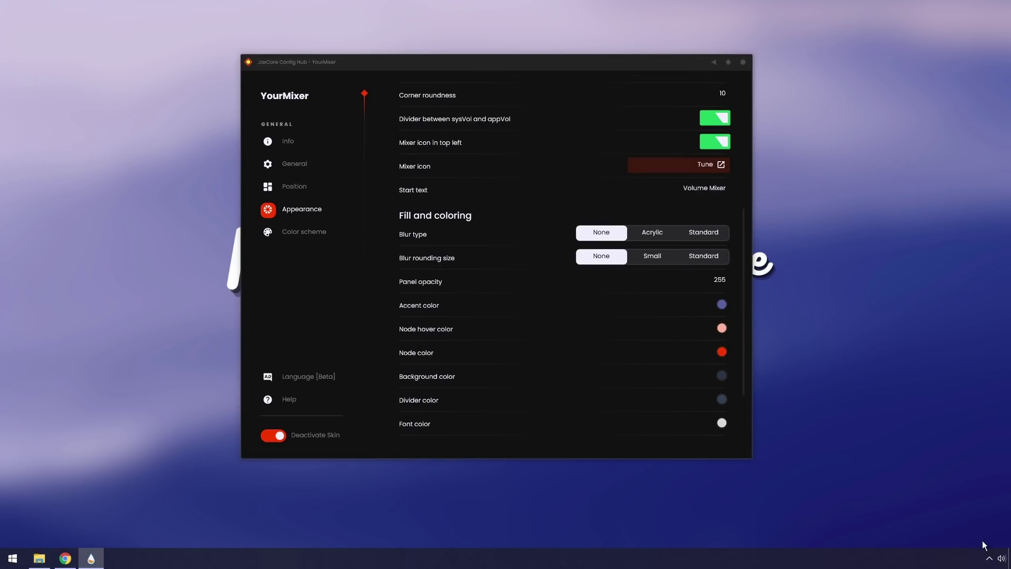
left_click(1002, 558)
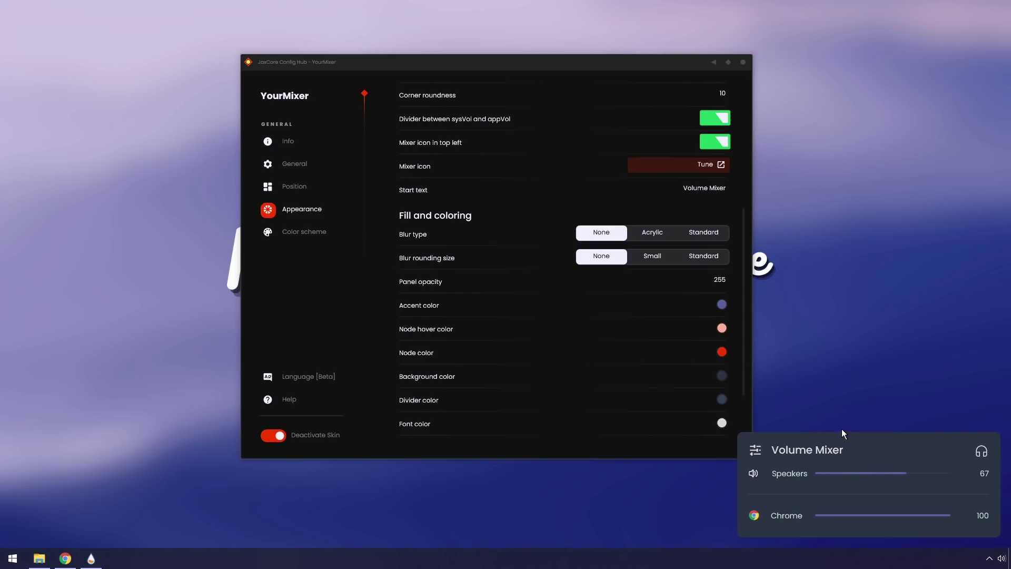
scroll(677, 353, "down", 3)
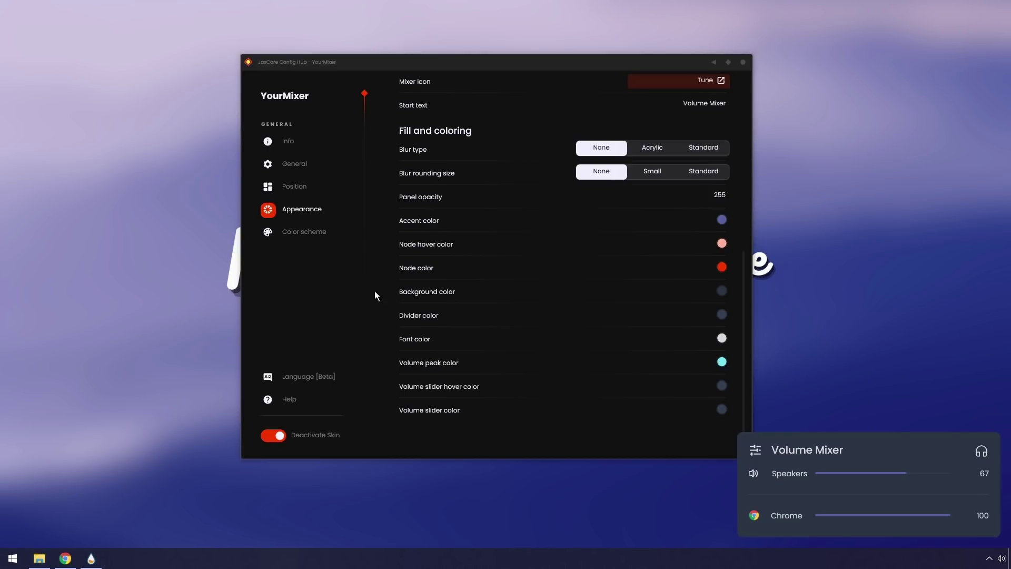
Try centre, top-left and right-middle alignment, then anchor the mixer bottom-right, keeping monitor index 1.
left_click(300, 199)
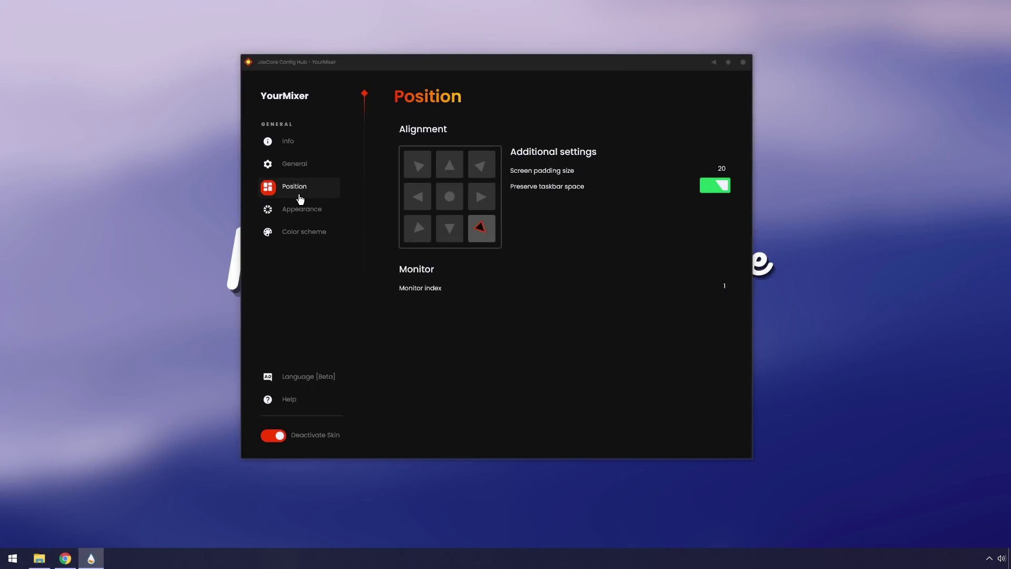
left_click(450, 199)
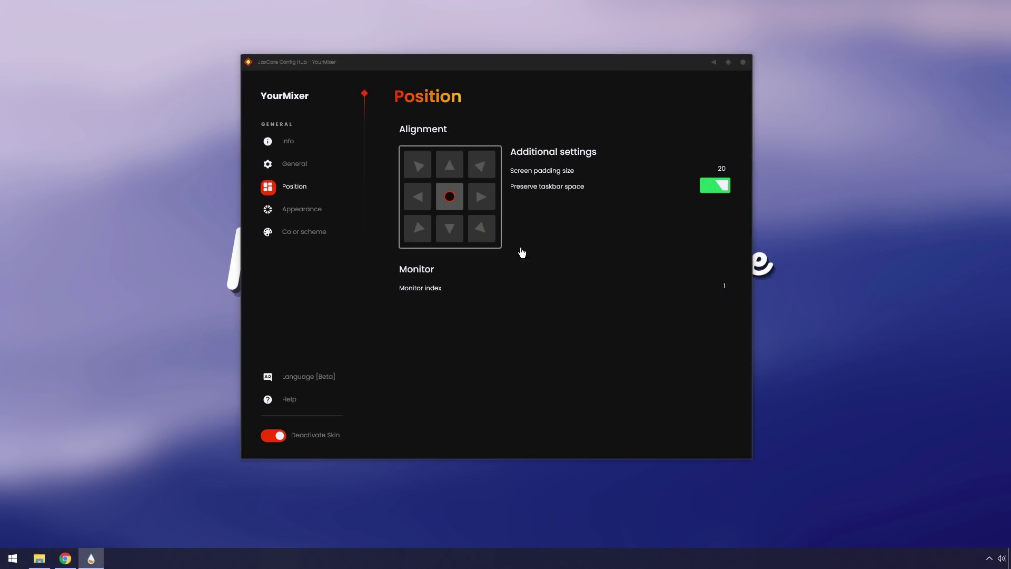
left_click(1000, 558)
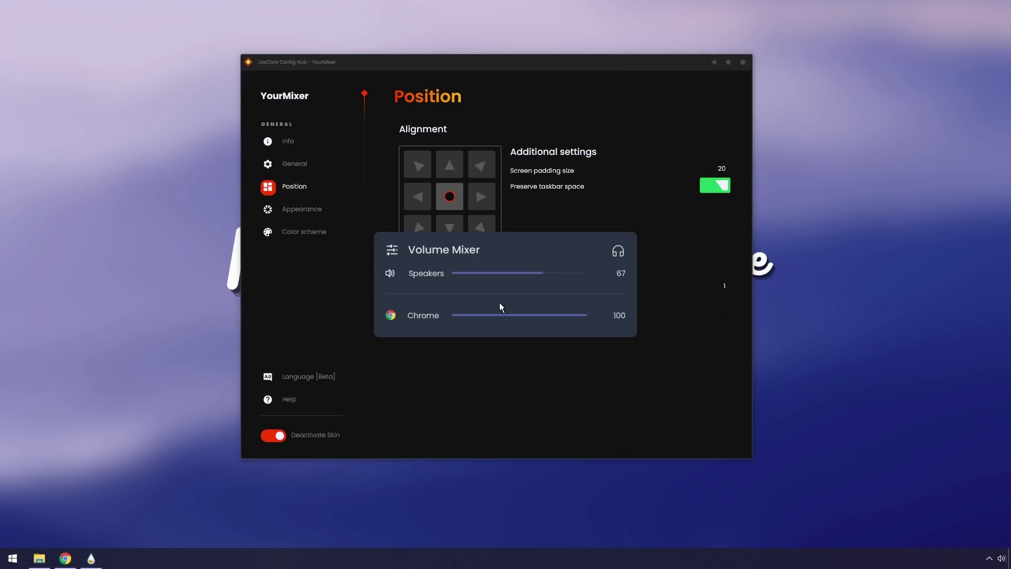
left_click(419, 165)
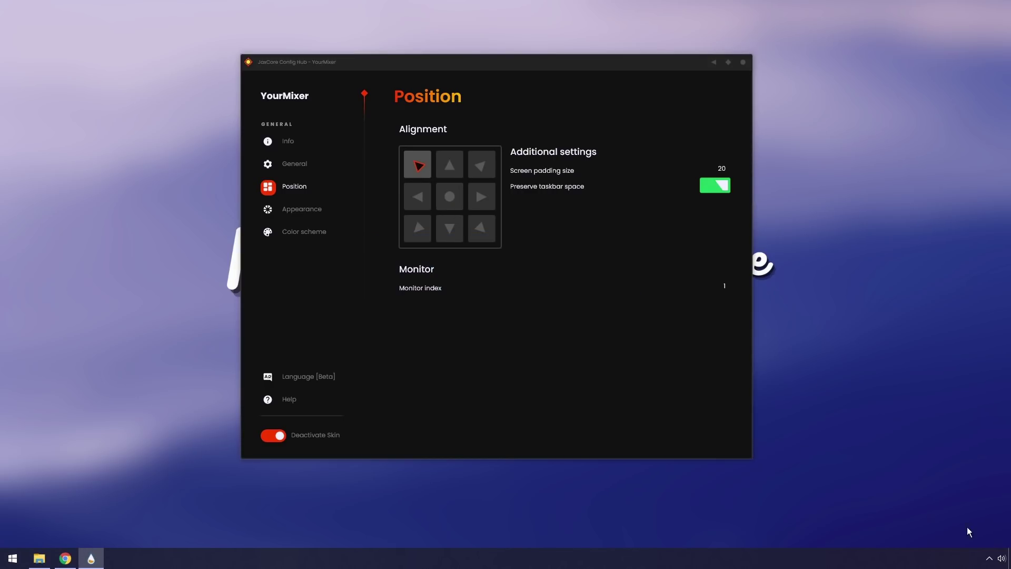
left_click(1000, 558)
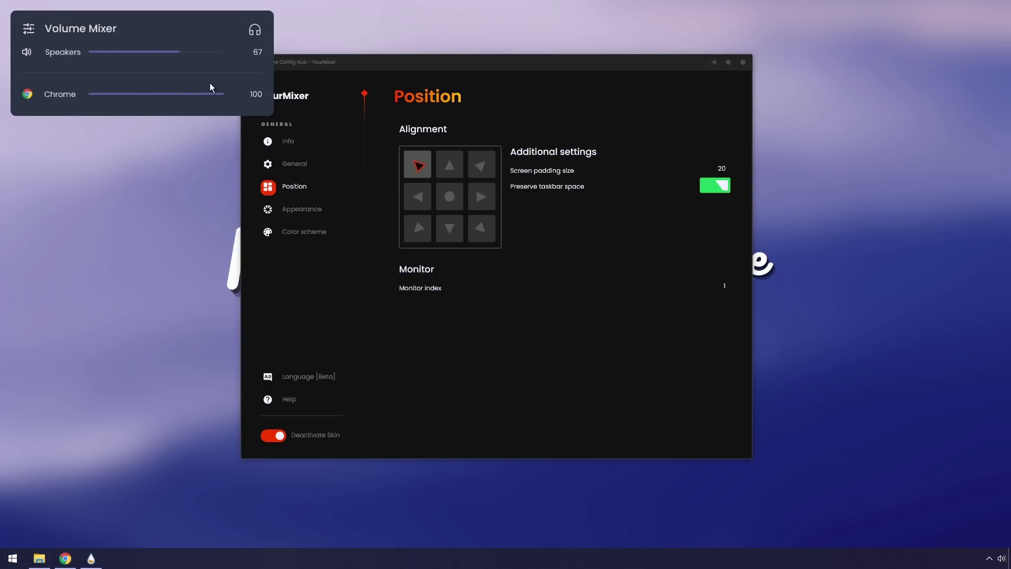
left_click(492, 213)
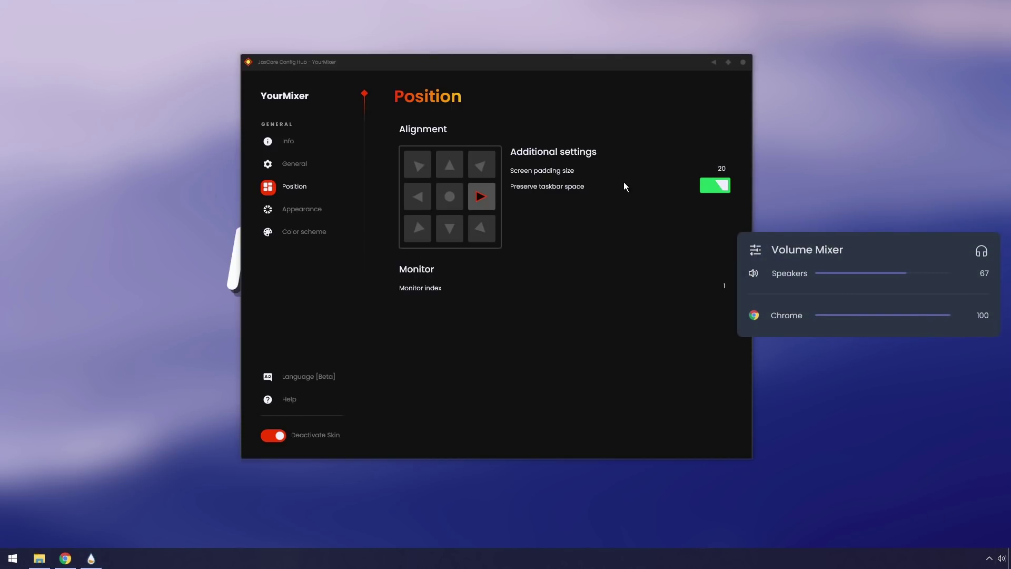
left_click(477, 231)
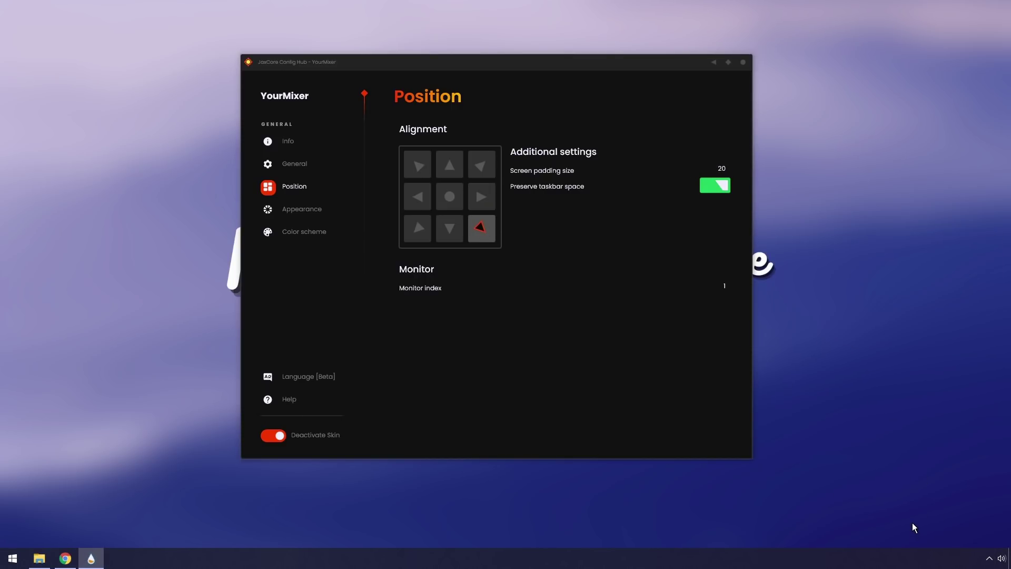
left_click(1003, 559)
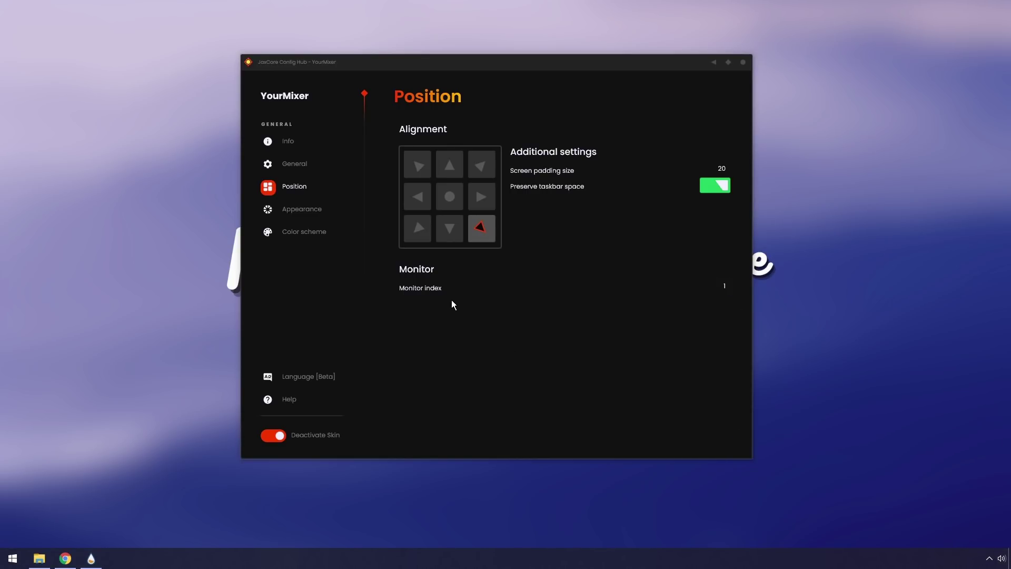
double_click(726, 285)
left_click(728, 304)
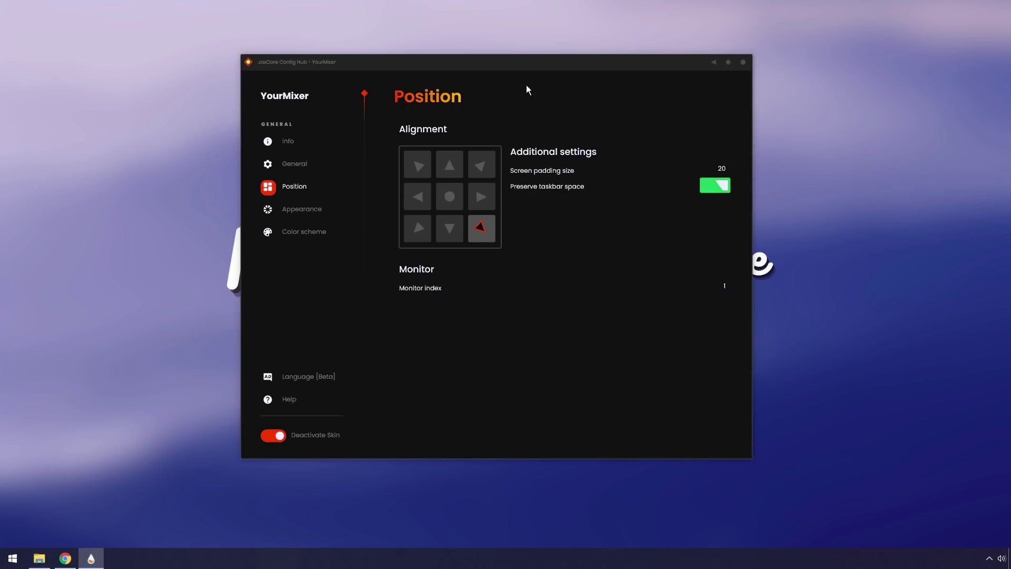
On the General page, enable widget mode, drag the mixer widget top-right, then disable it.
left_click(284, 166)
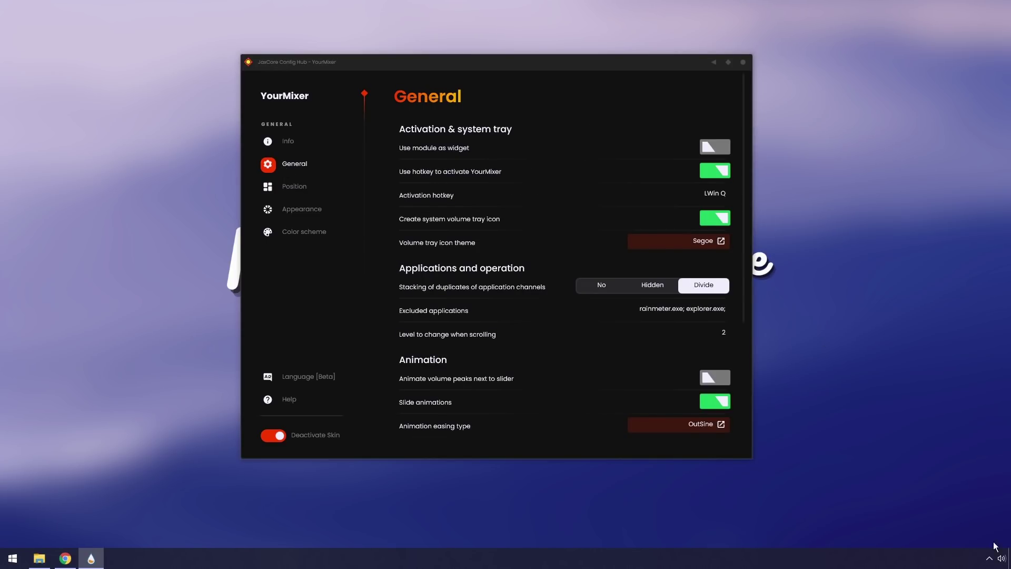
left_click(1002, 559)
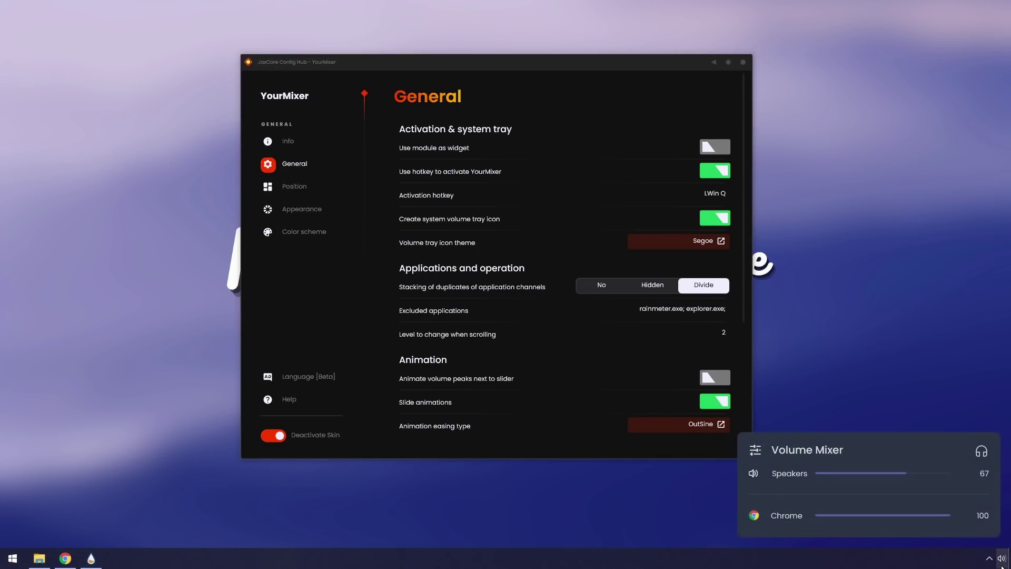
left_click(720, 148)
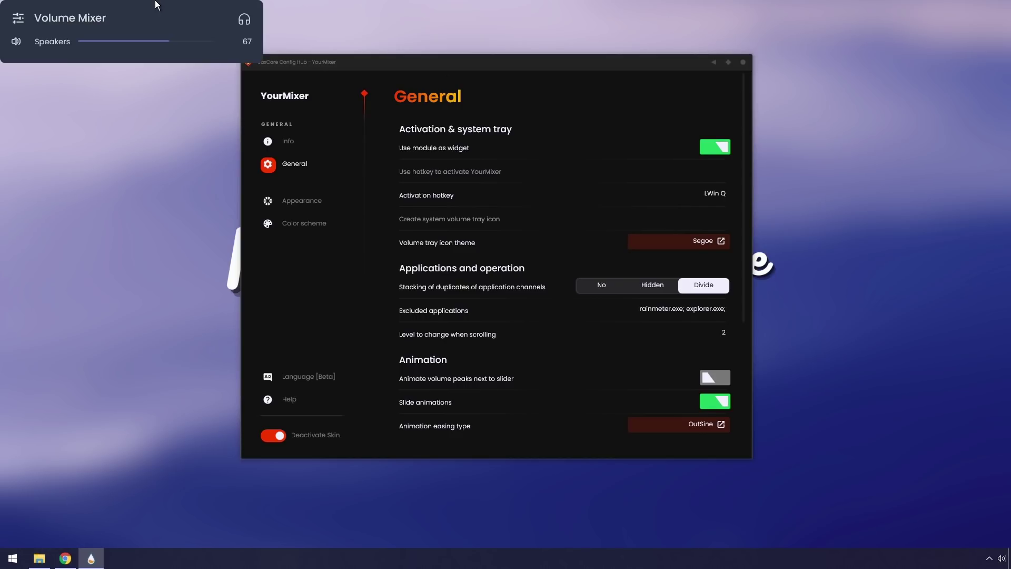
left_click_drag(136, 14, 875, 37)
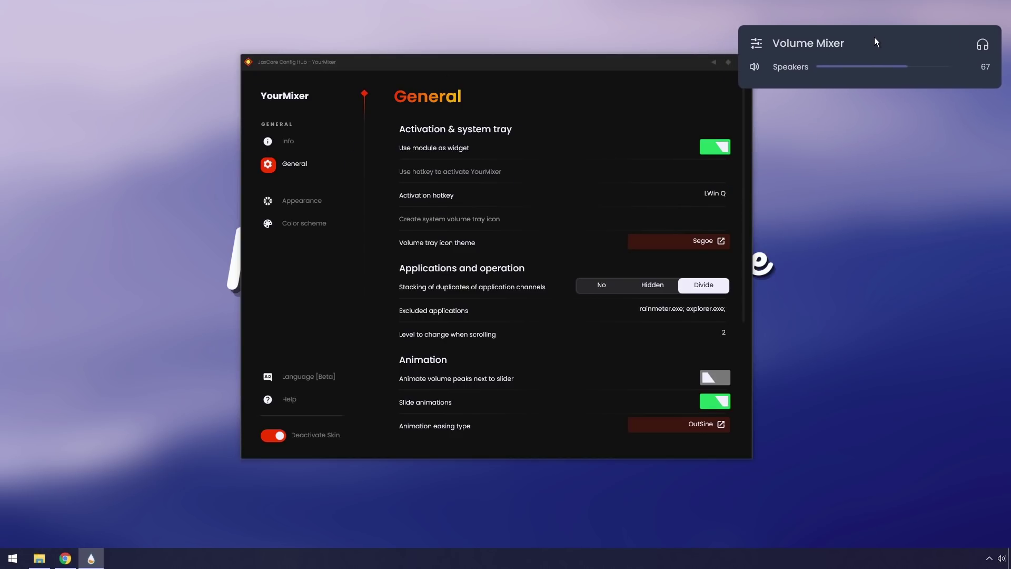
left_click_drag(630, 59, 597, 108)
left_click_drag(891, 46, 895, 39)
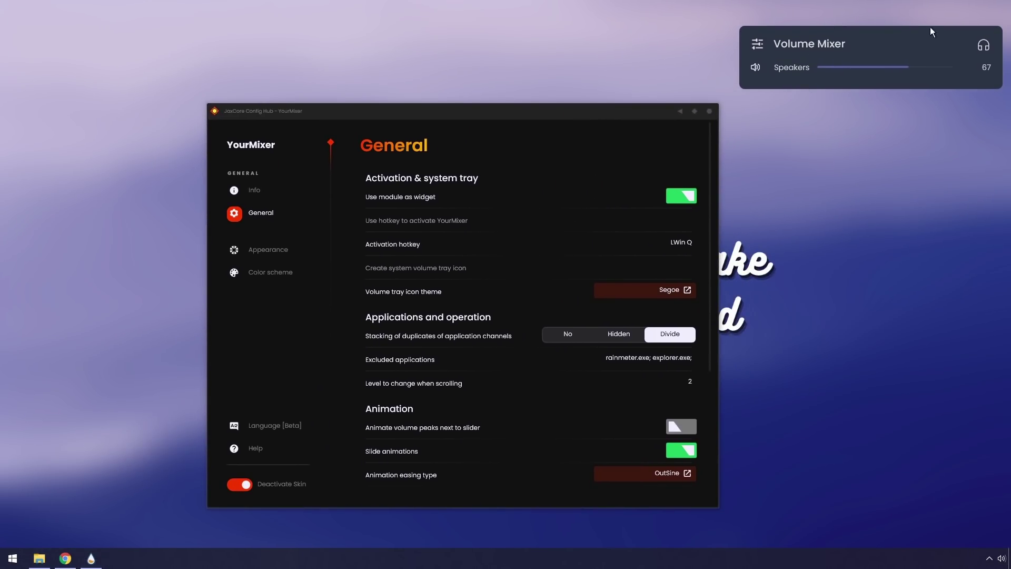
left_click(683, 198)
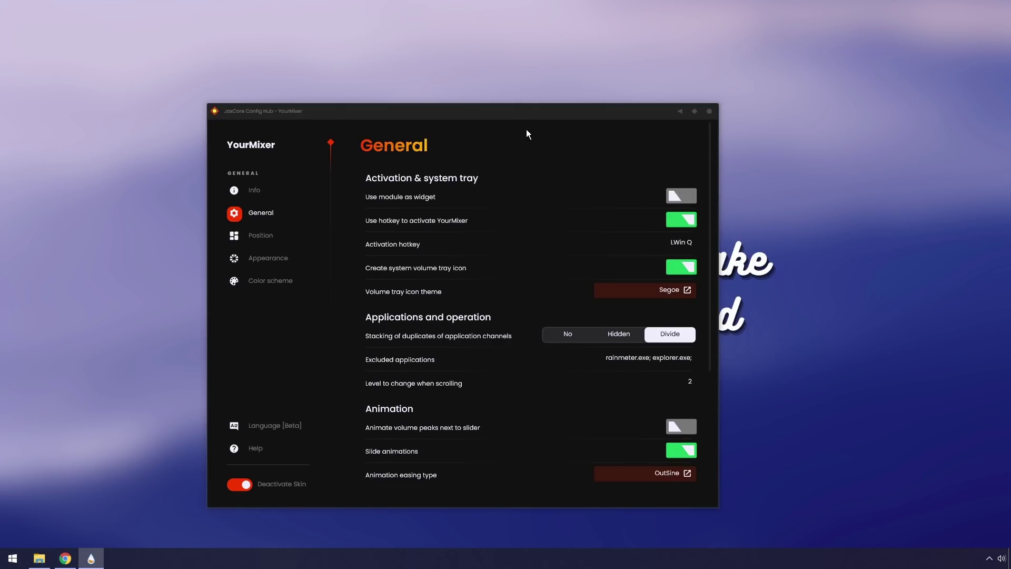
Change the activation hotkey to Win R and test the new shortcut.
left_click_drag(495, 113, 511, 92)
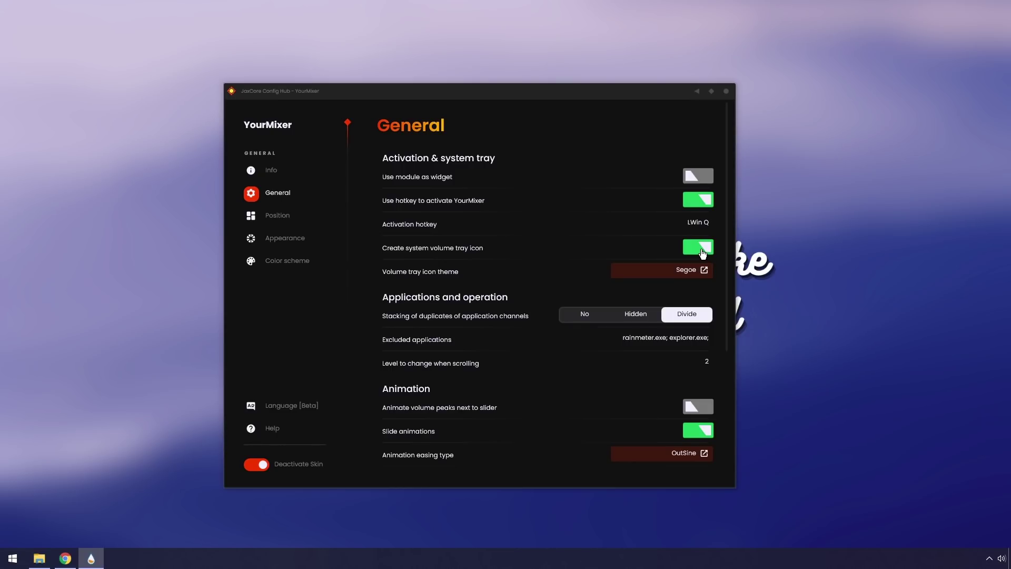
key("super+q")
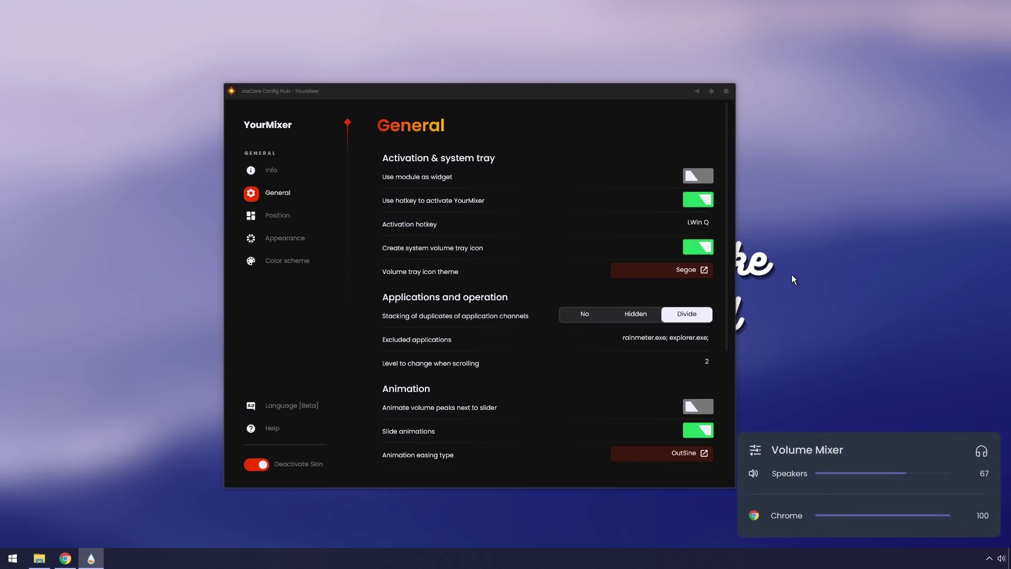
left_click(676, 228)
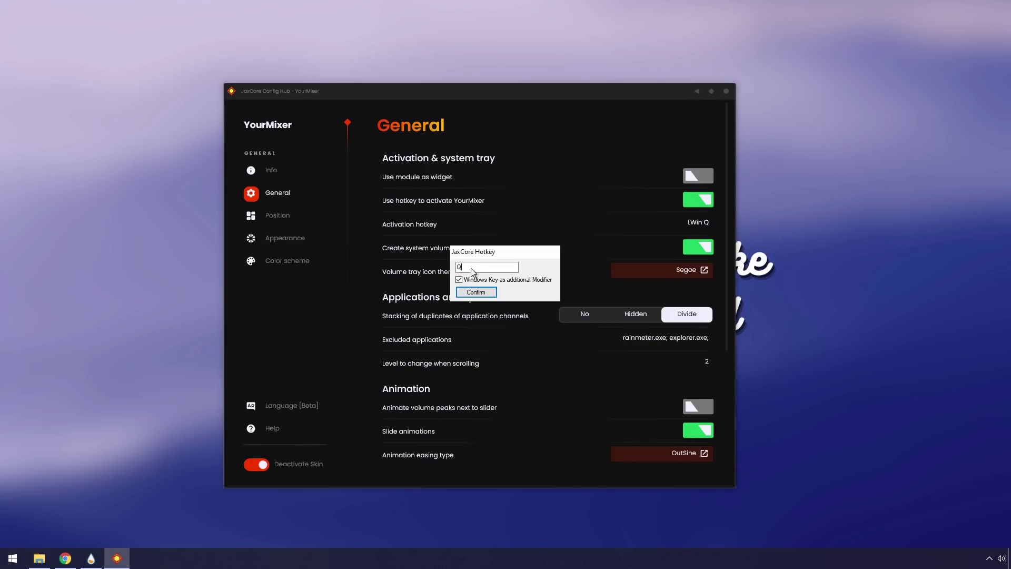
key("shift+r")
left_click(477, 294)
key("super+r")
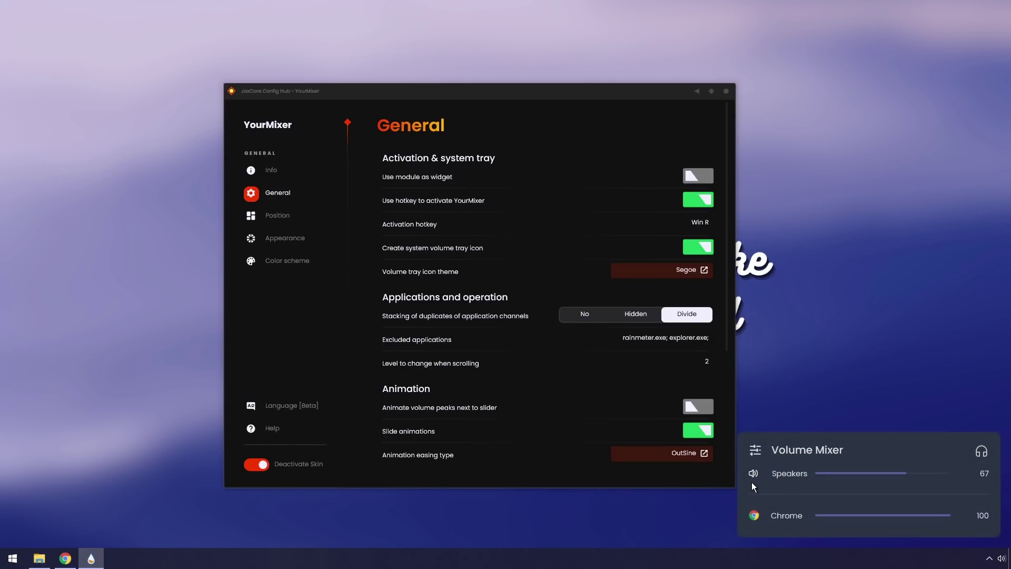
Set the activation hotkey back to Win Q and check it opens the mixer.
left_click(699, 222)
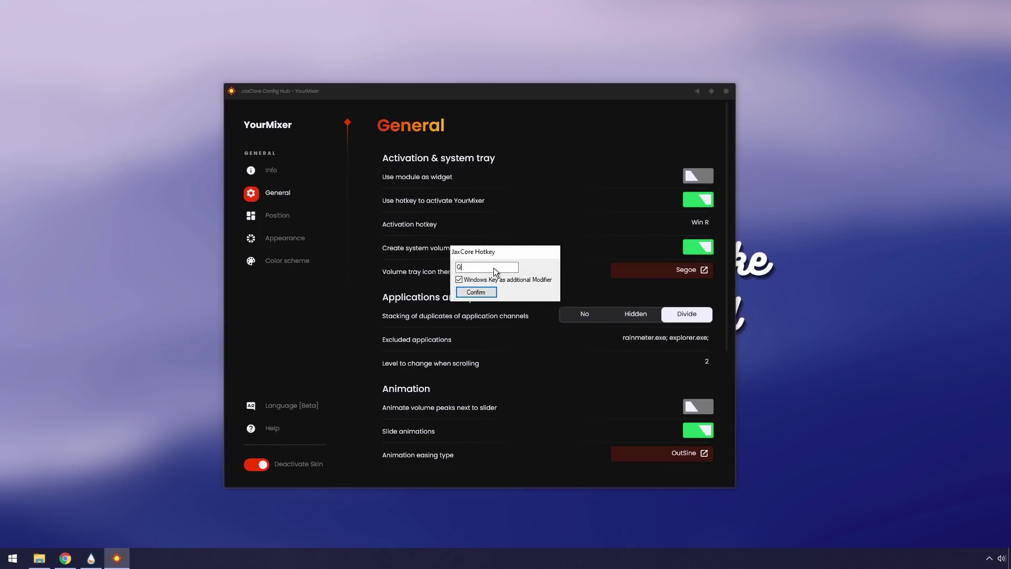
left_click(484, 294)
key("super+q")
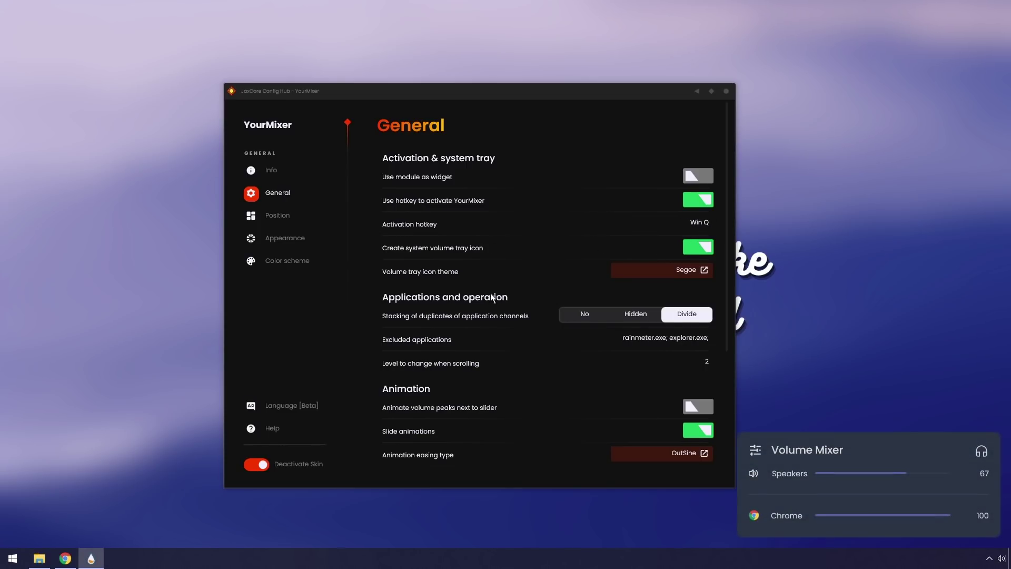
Change the volume tray icon theme from Segoe to Material, trying Fluent along the way.
left_click(829, 379)
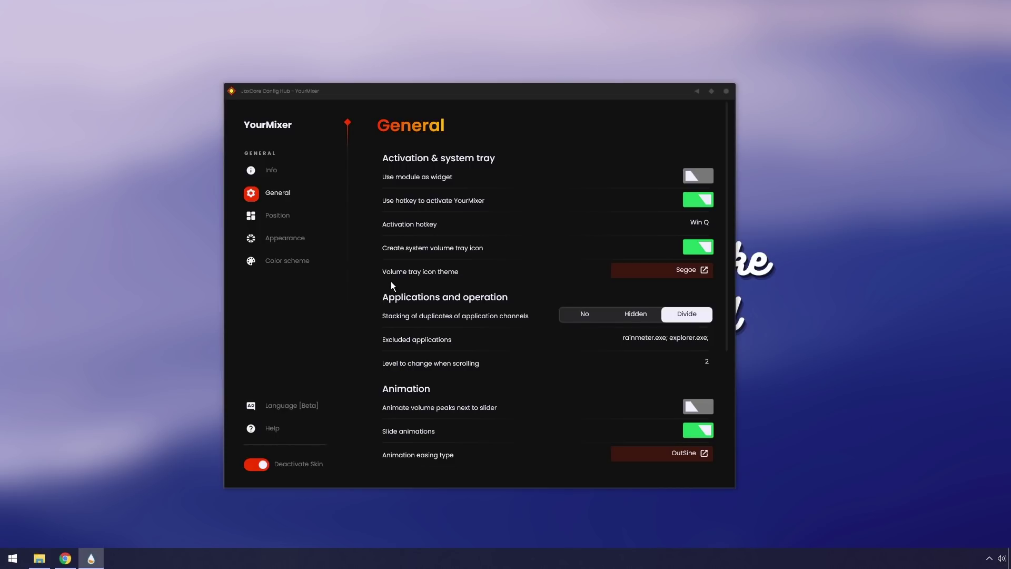
left_click(687, 269)
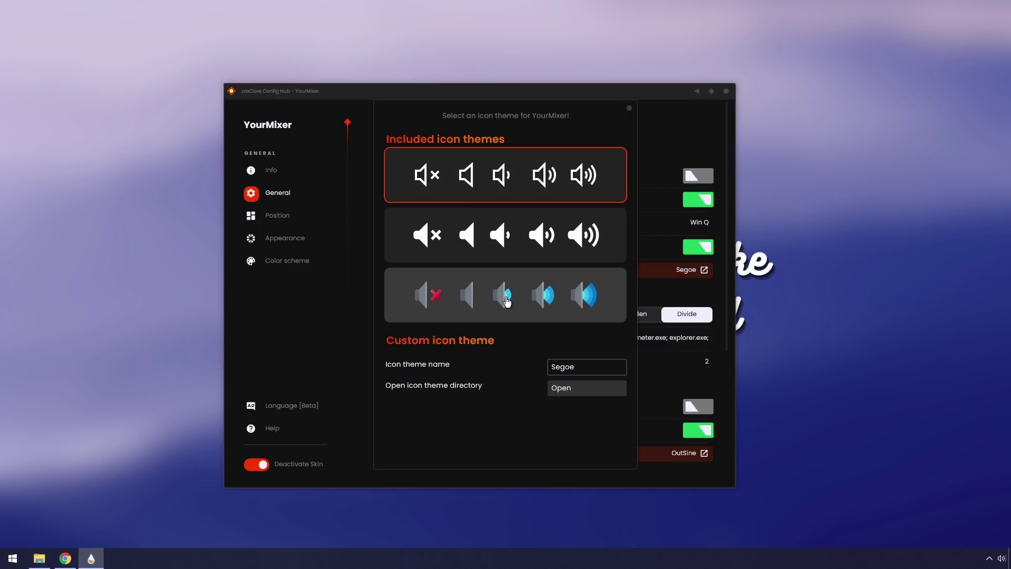
left_click(507, 302)
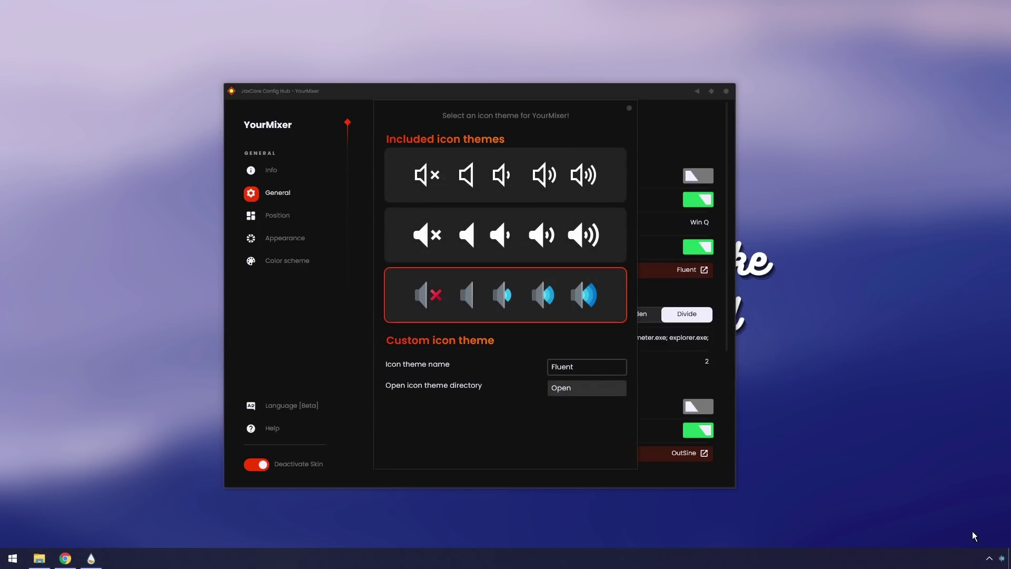
left_click(466, 231)
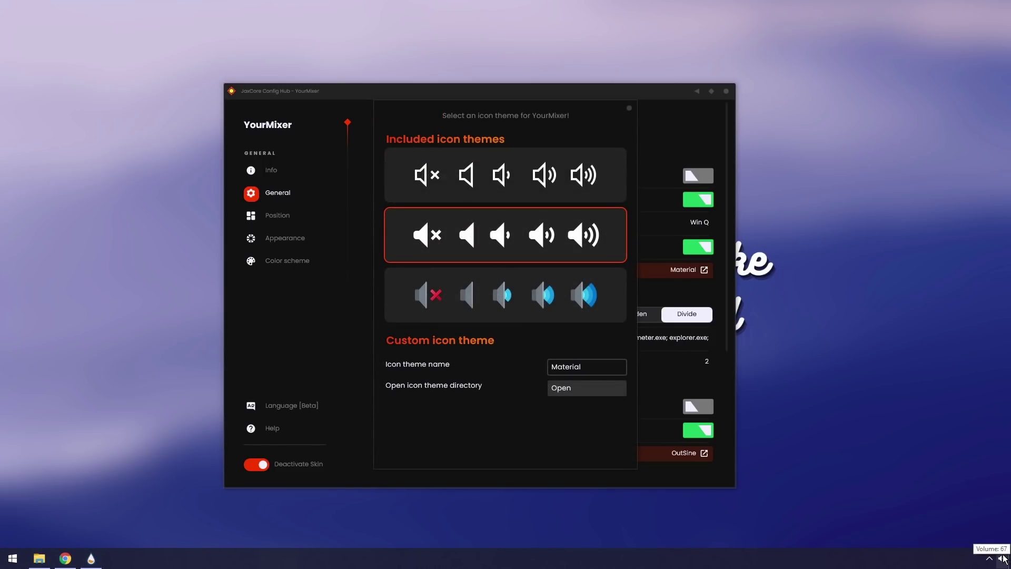
Enable Animate volume peaks next to slider and open the mixer to see the effect.
scroll(474, 253, "down", 1)
scroll(561, 291, "down", 2)
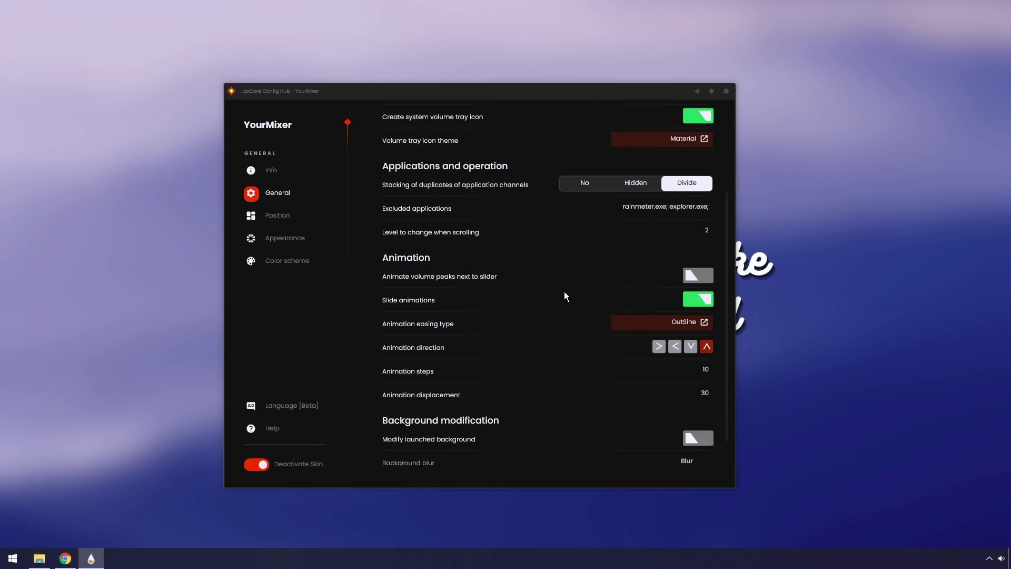
scroll(563, 293, "down", 1)
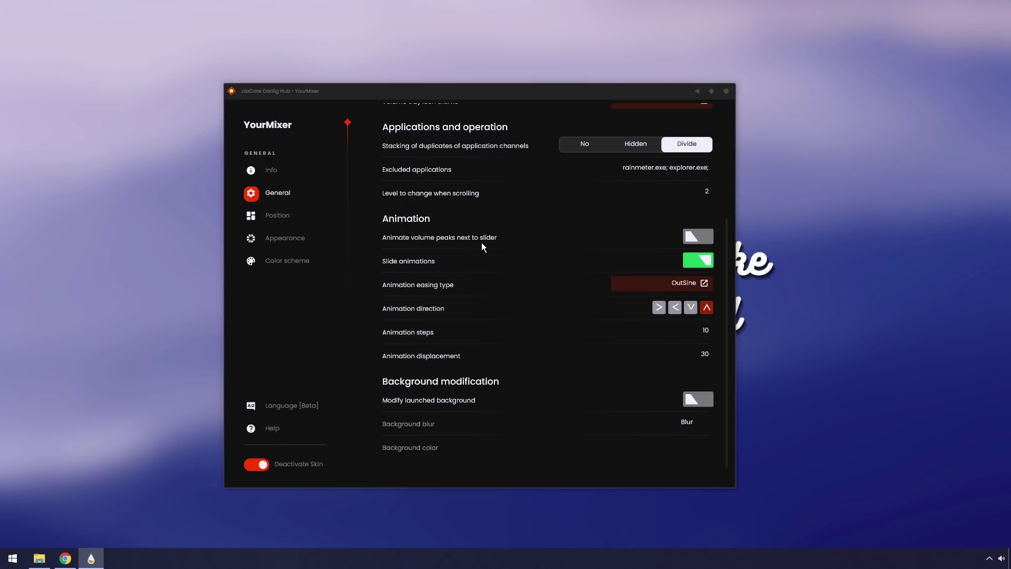
left_click(699, 236)
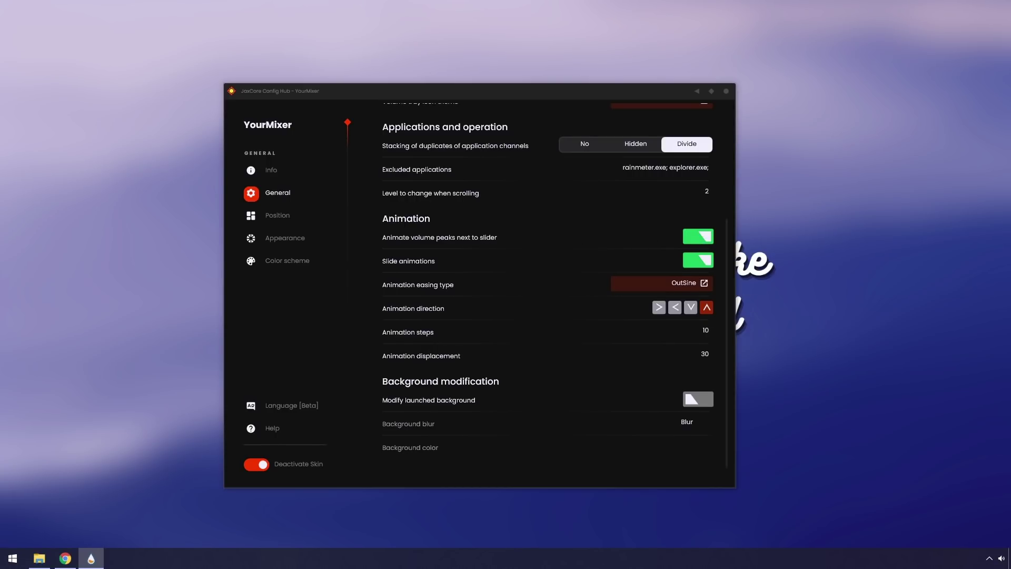
left_click(1001, 559)
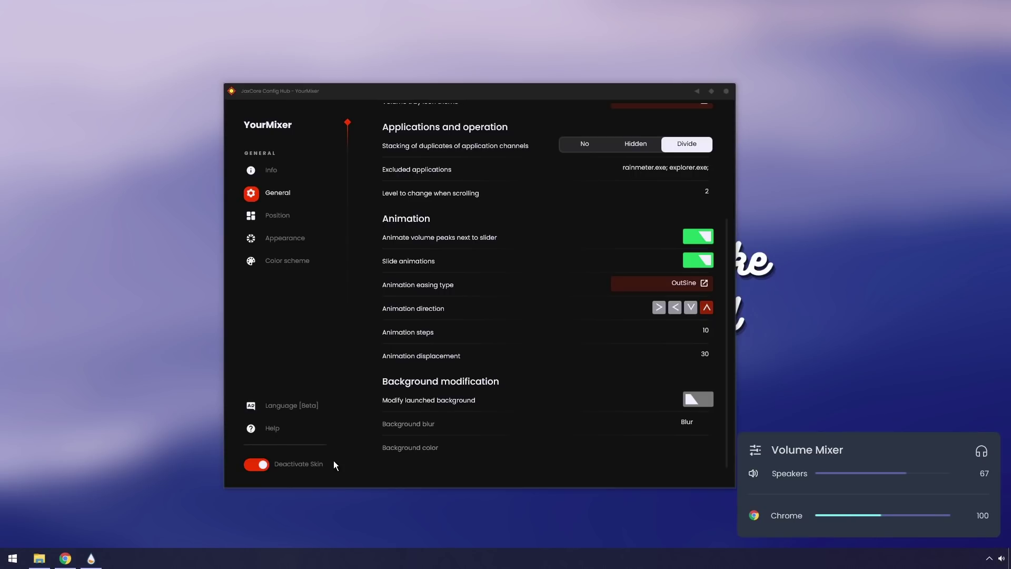
Set the animation easing type to In and confirm.
left_click(675, 291)
left_click(671, 291)
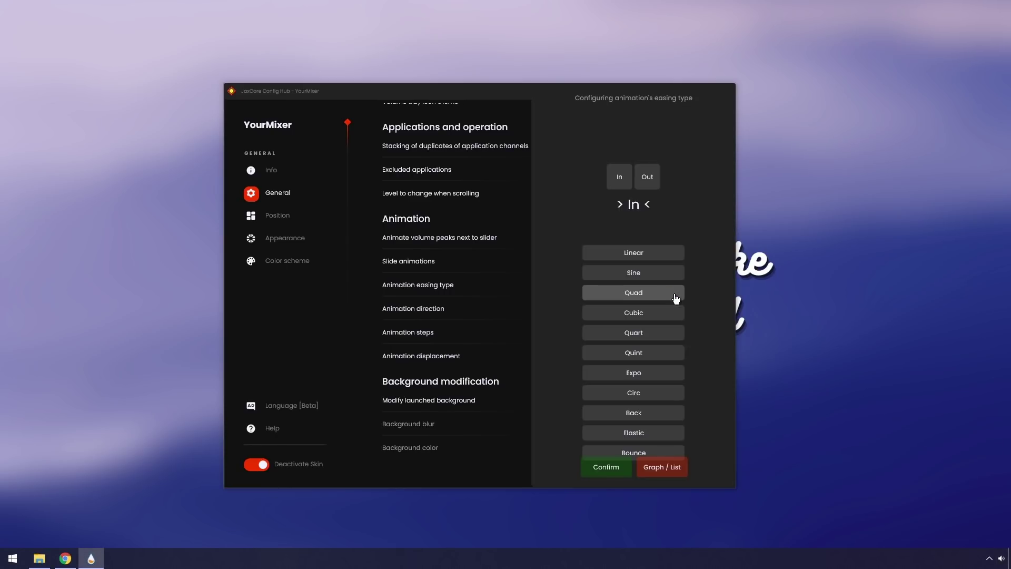
left_click(599, 468)
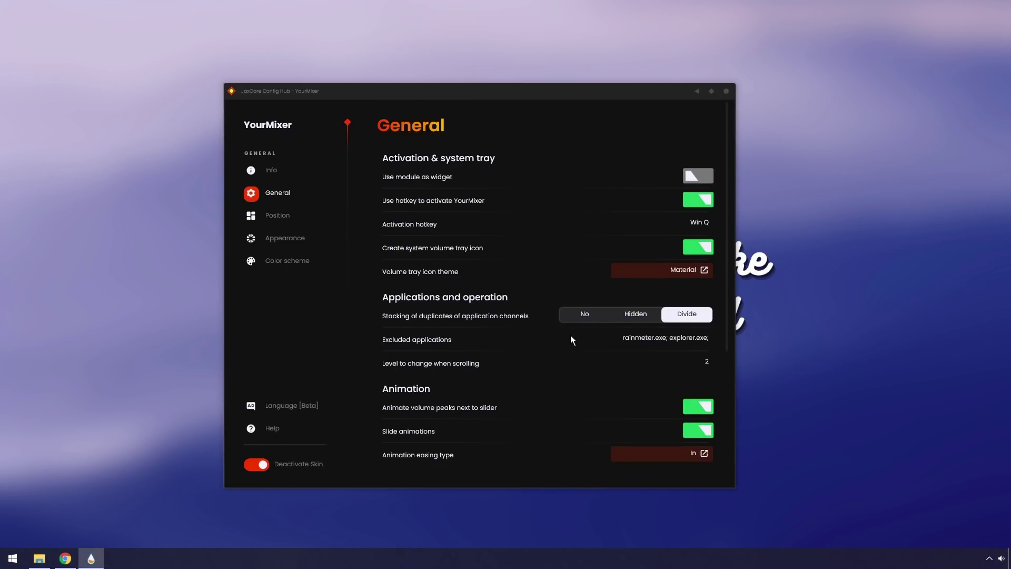
scroll(570, 335, "down", 2)
scroll(694, 357, "down", 1)
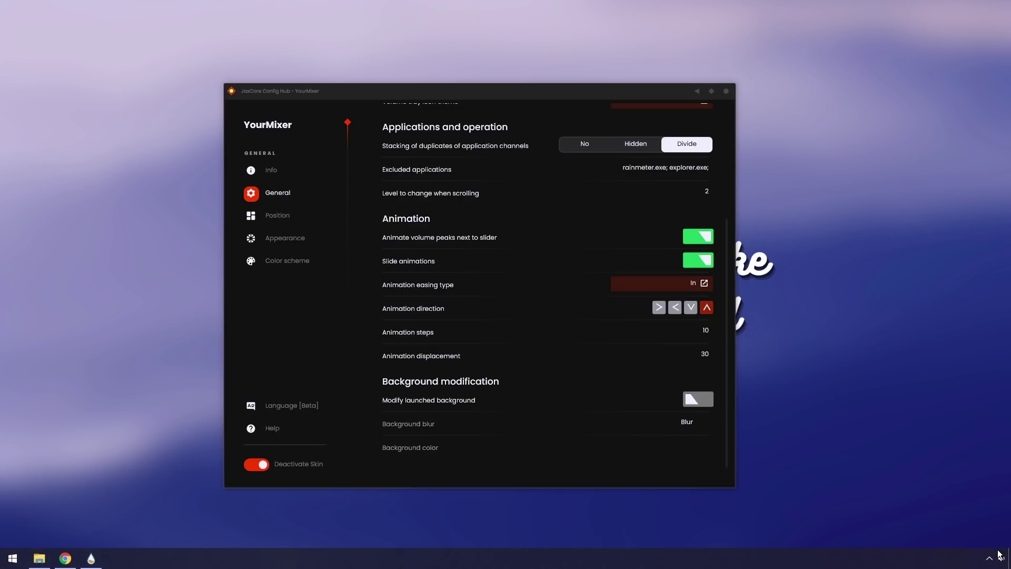
Enable Modify launched background with blur and preview the mixer.
mouse_move(1002, 556)
left_click(696, 399)
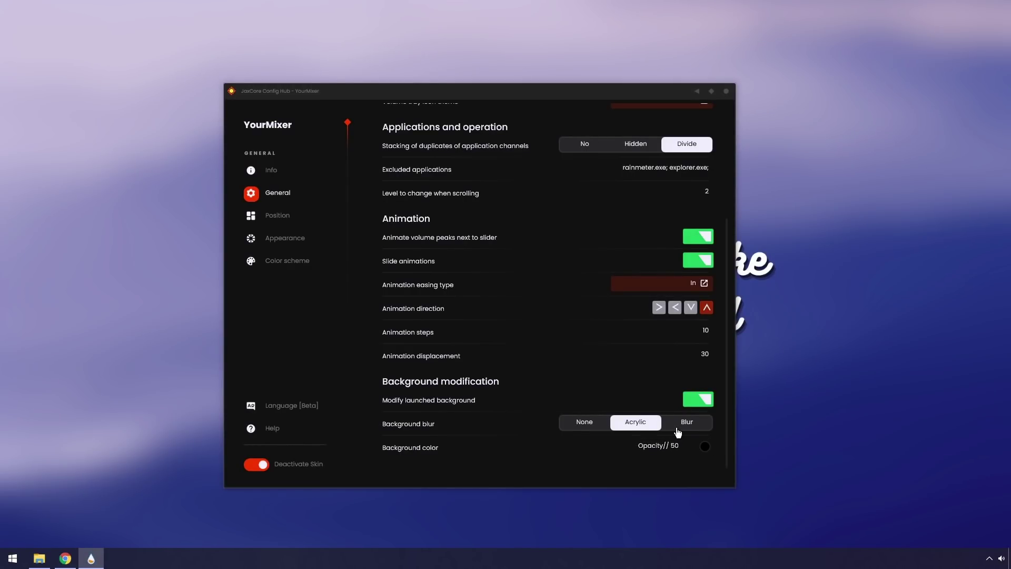
scroll(677, 431, "up", 3)
scroll(599, 404, "down", 3)
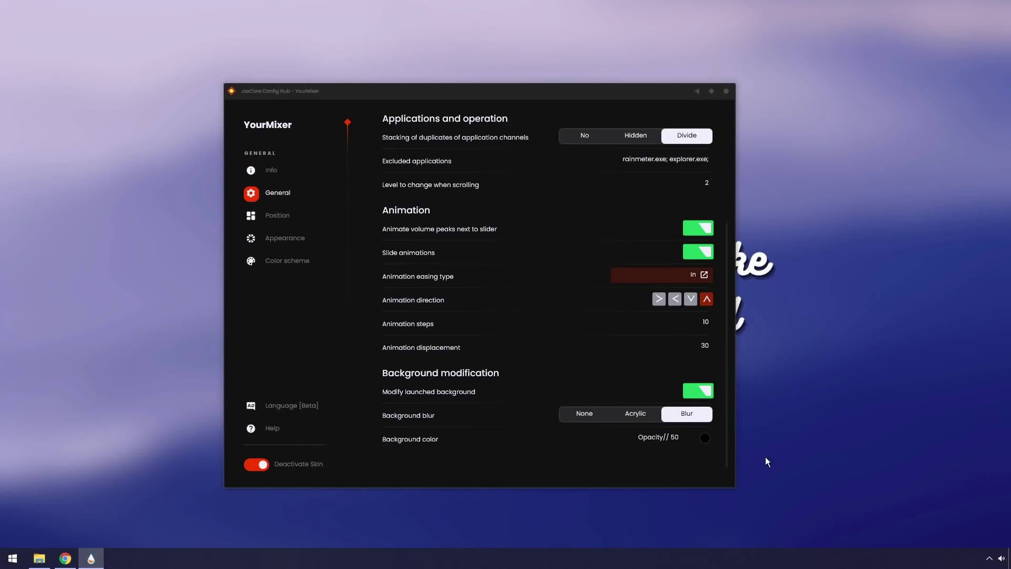
left_click(1001, 558)
left_click(635, 397)
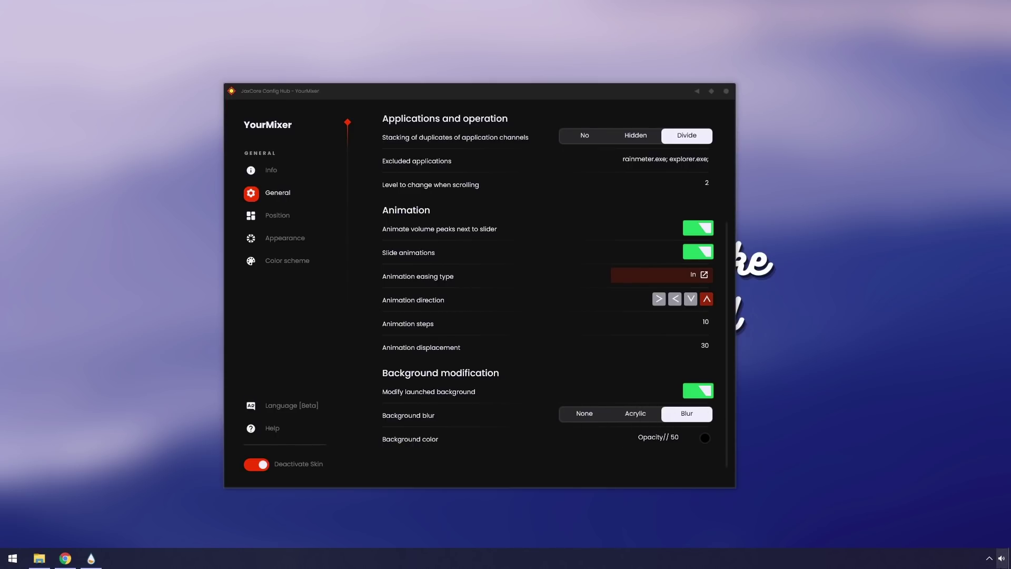
Switch background modification off again and preview the mixer without blur.
left_click(1002, 558)
left_click(721, 435)
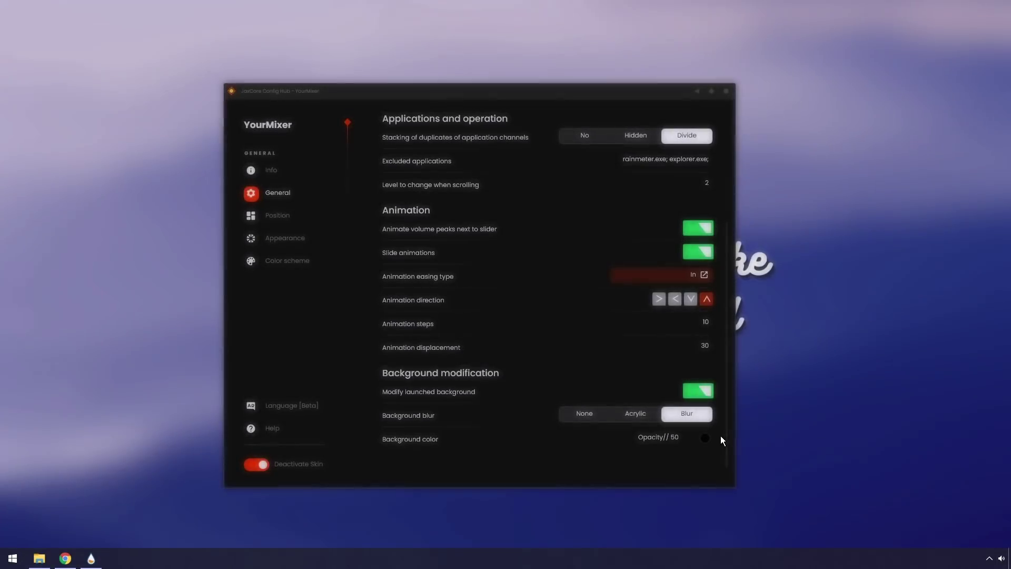
left_click(698, 391)
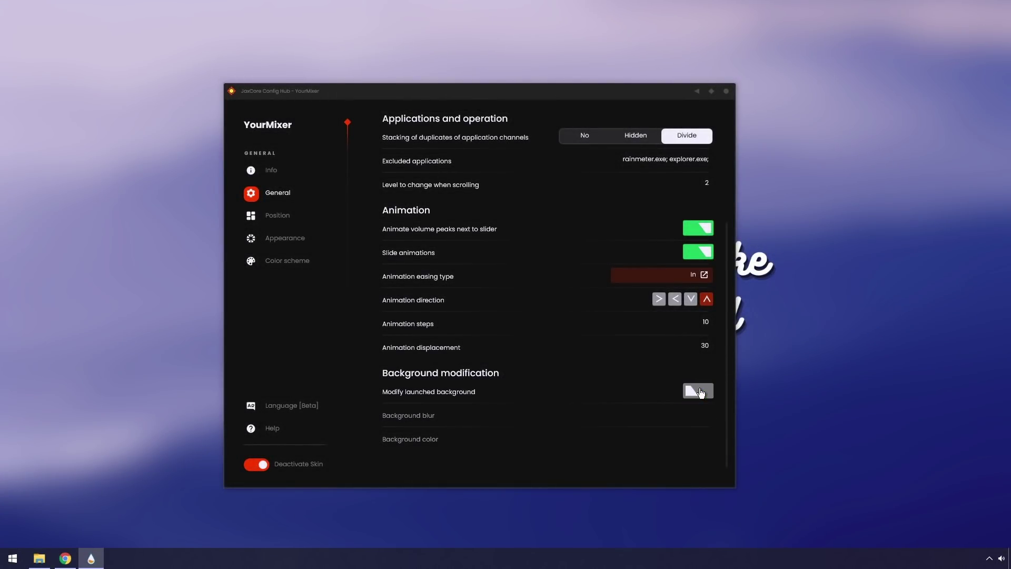
left_click(1002, 558)
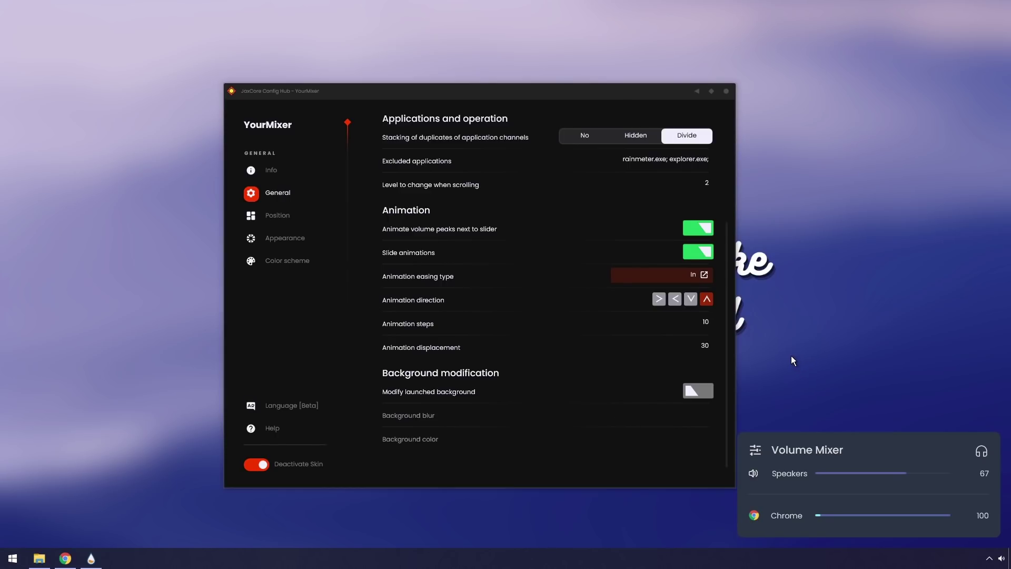
View YourMixer's Info page, then reopen its settings via the mixer's Configure in Core menu item.
left_click(294, 176)
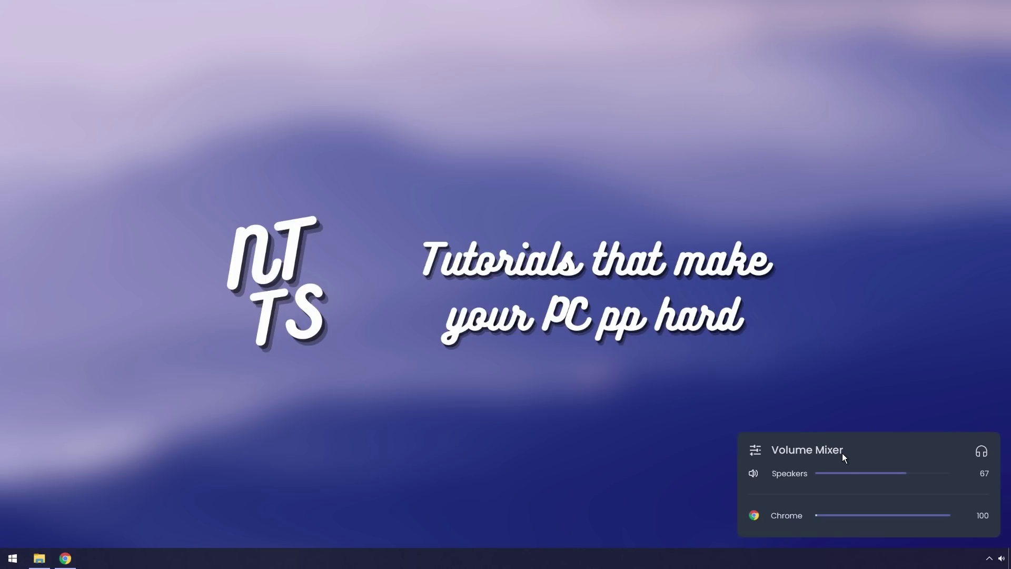
right_click(839, 453)
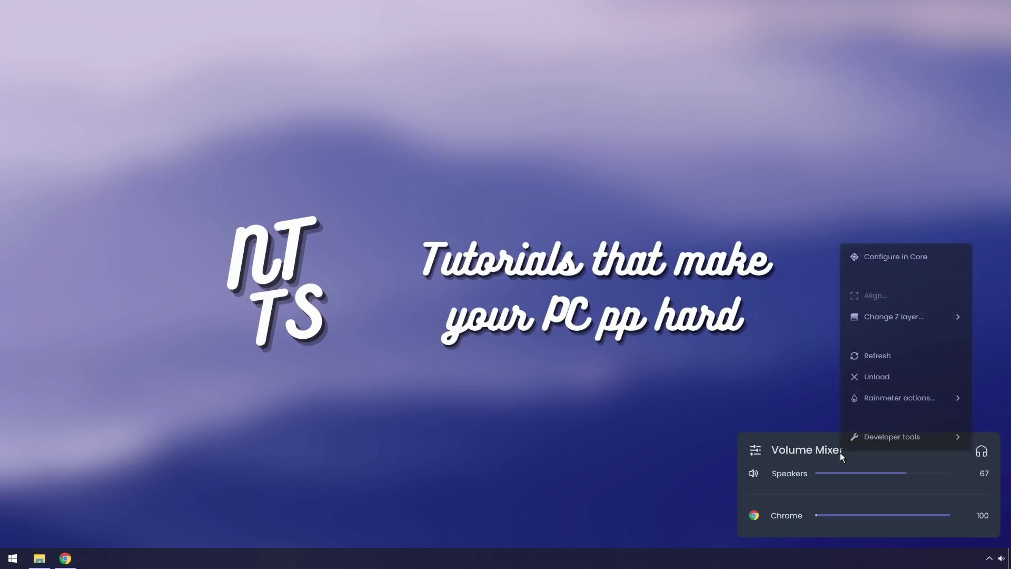
left_click(865, 265)
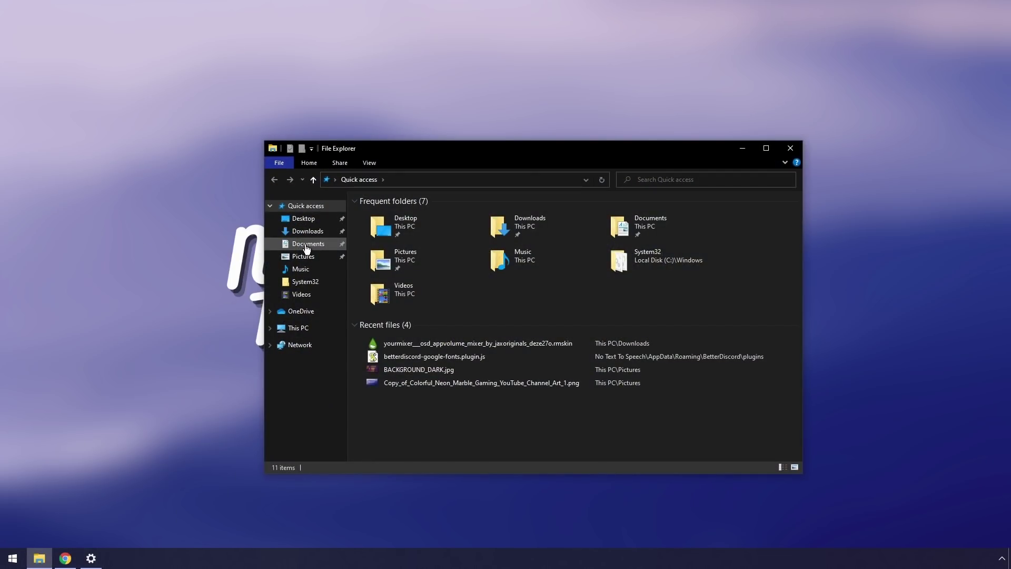
Go to the Documents\Rainmeter\Skins folder in File Explorer.
left_click(308, 244)
left_click(368, 226)
double_click(368, 226)
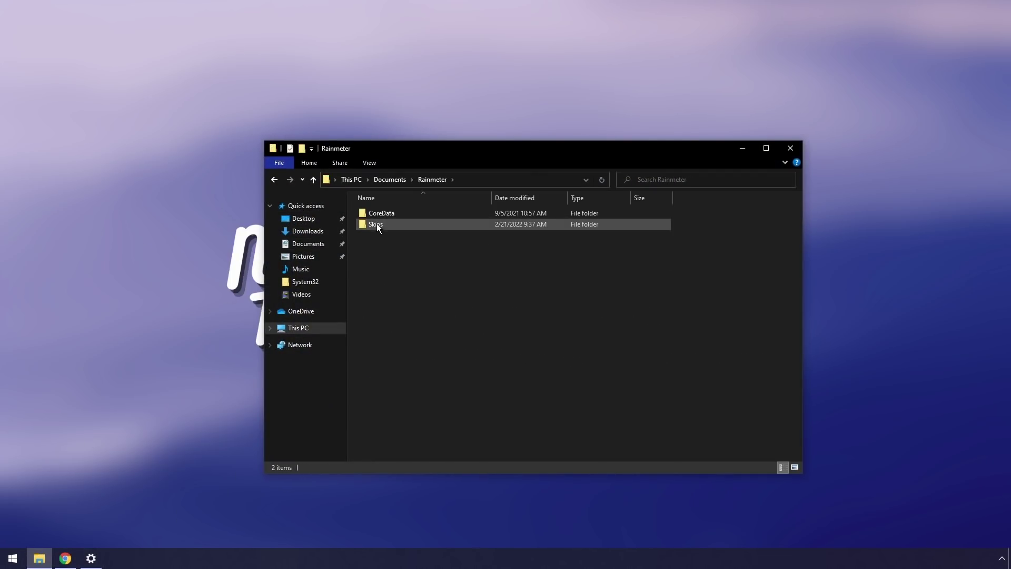
double_click(377, 223)
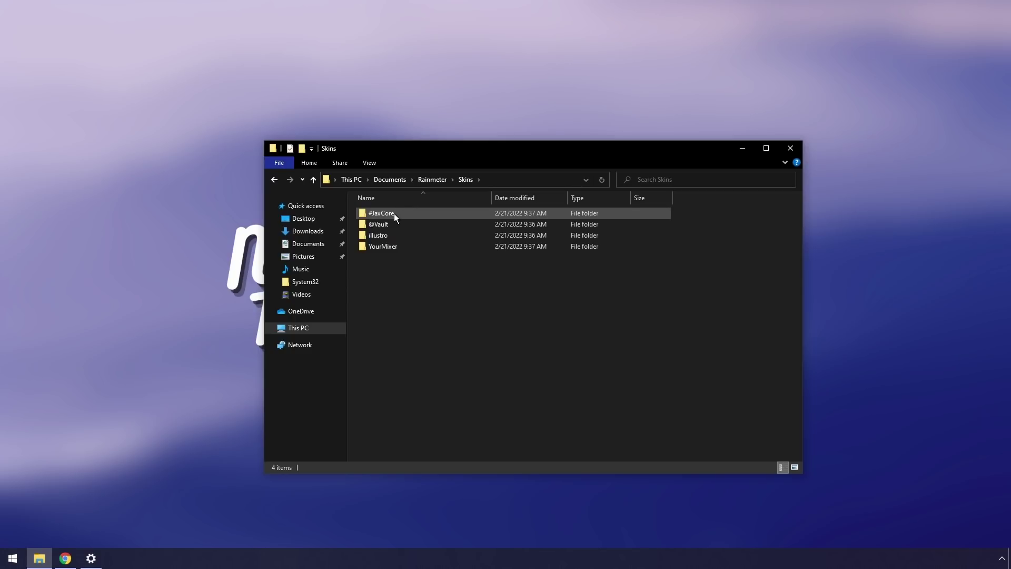
Delete the #JaxCore and YourMixer skin folders.
left_click(394, 214)
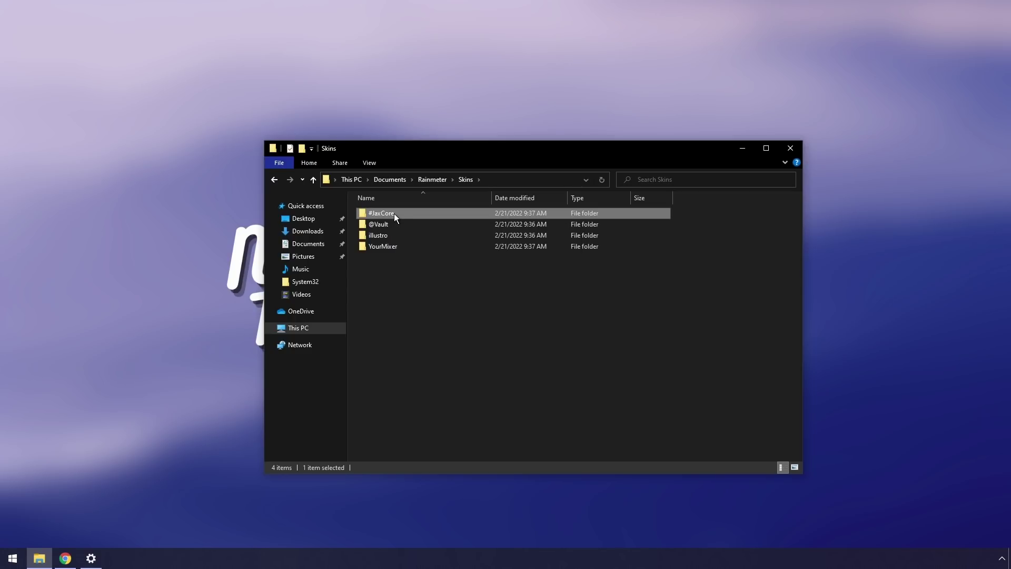
key("Delete")
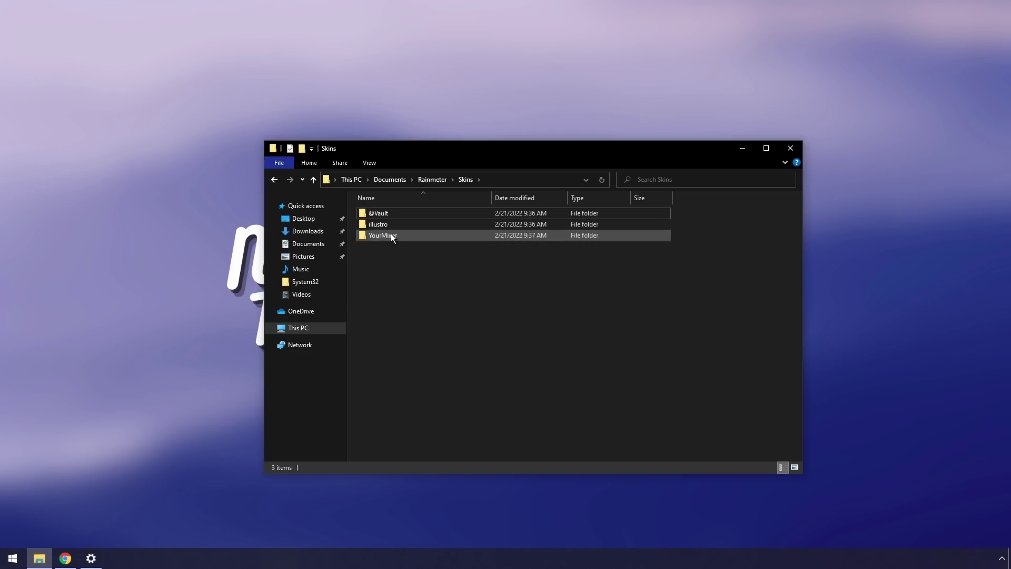
left_click(391, 236)
key("Delete")
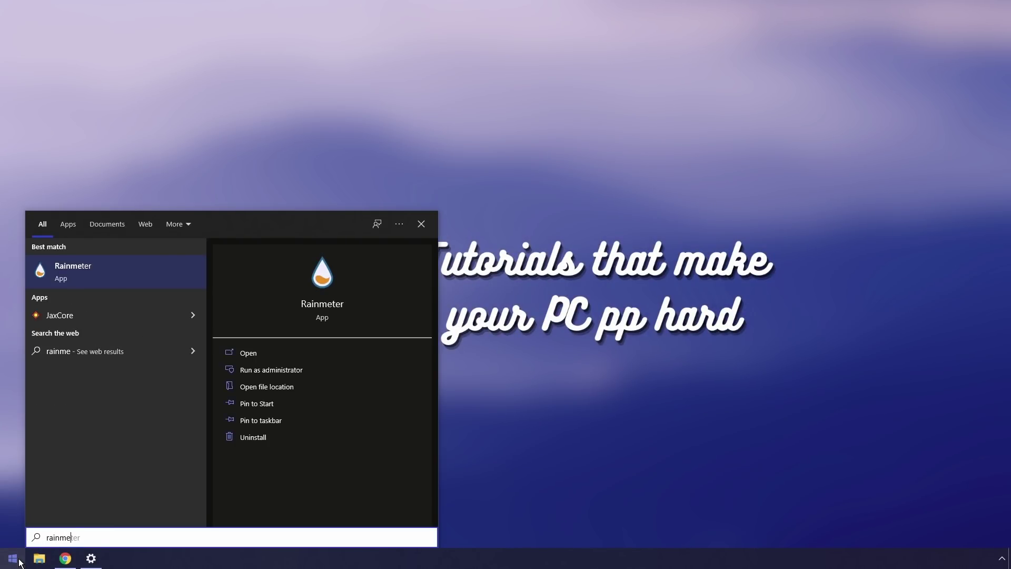
Uninstall Rainmeter from Programs and Features with 'Completely remove all personal settings' kept checked.
left_click(274, 433)
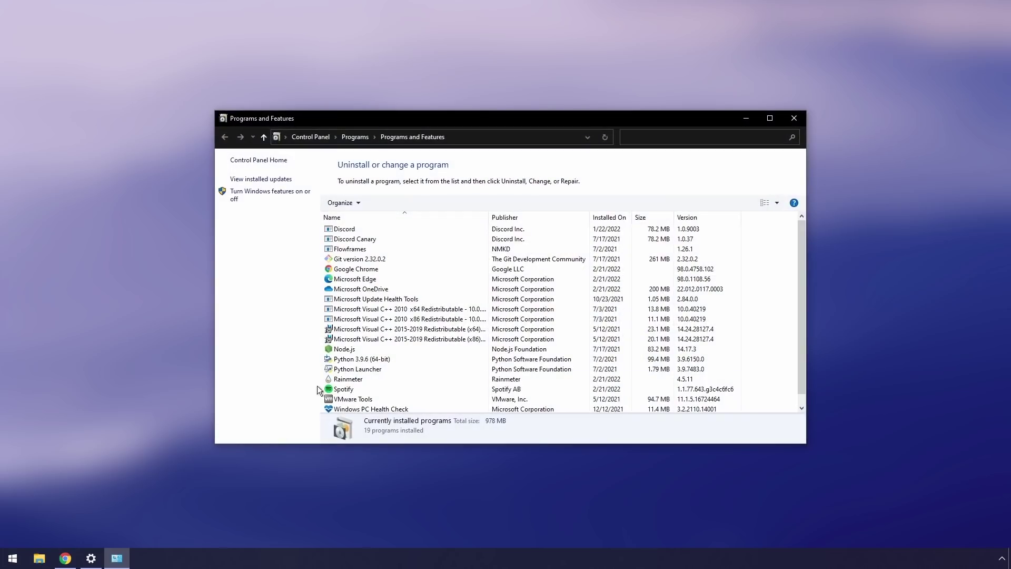
left_click(358, 369)
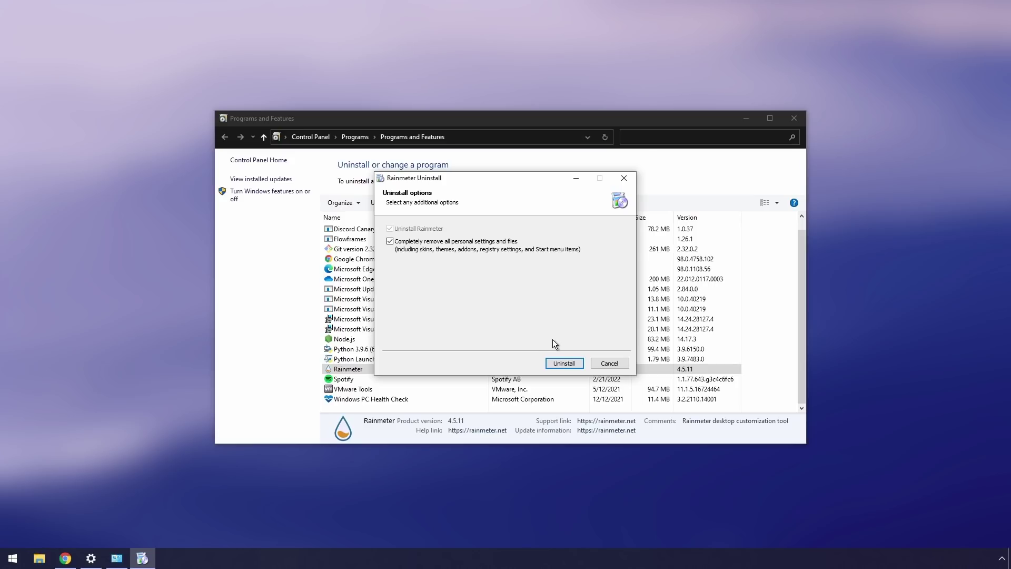
left_click(561, 365)
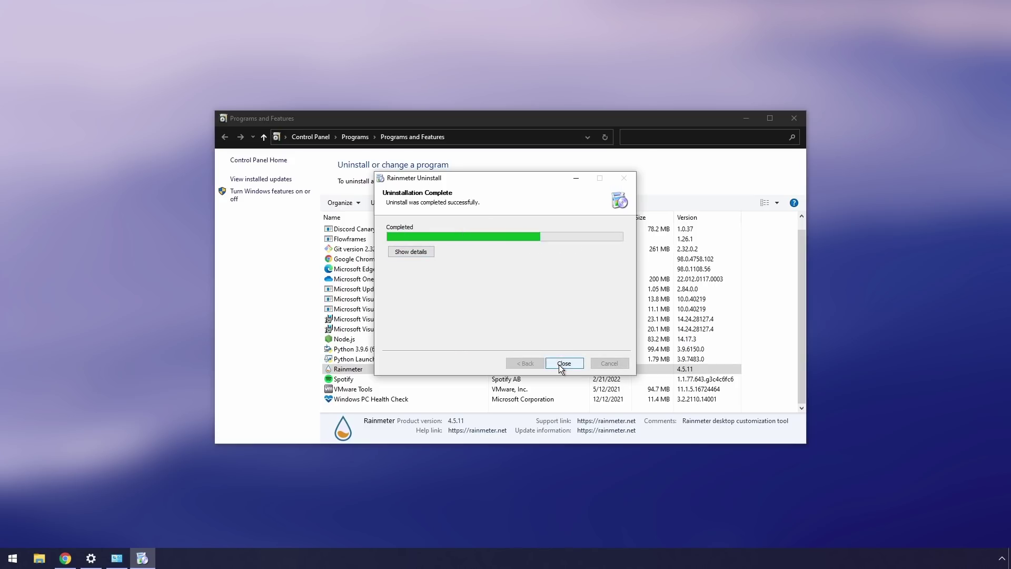
left_click(560, 364)
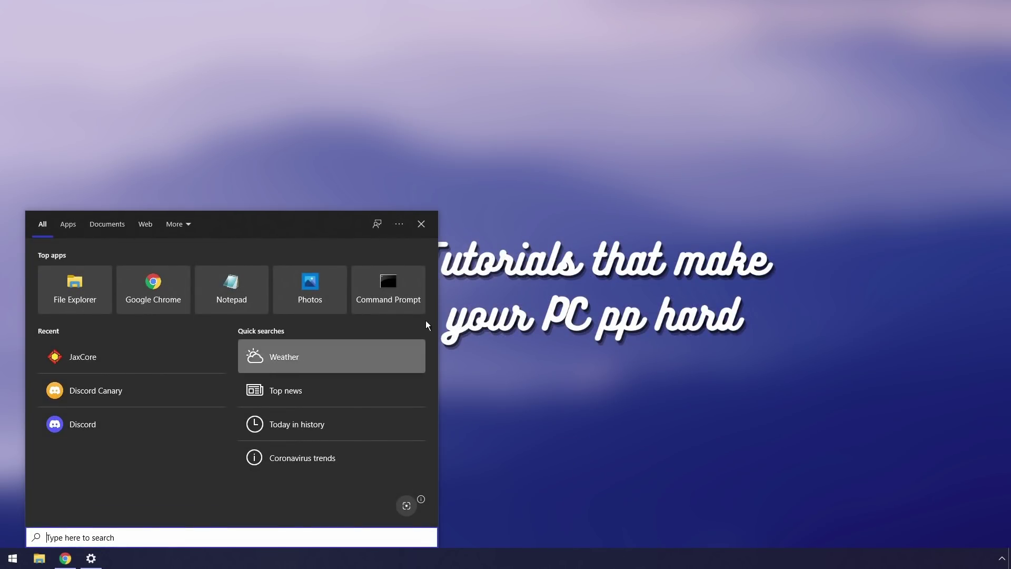
Run the broken JaxCore Start menu entry and answer Yes to delete the shortcut.
left_click(505, 450)
key("super")
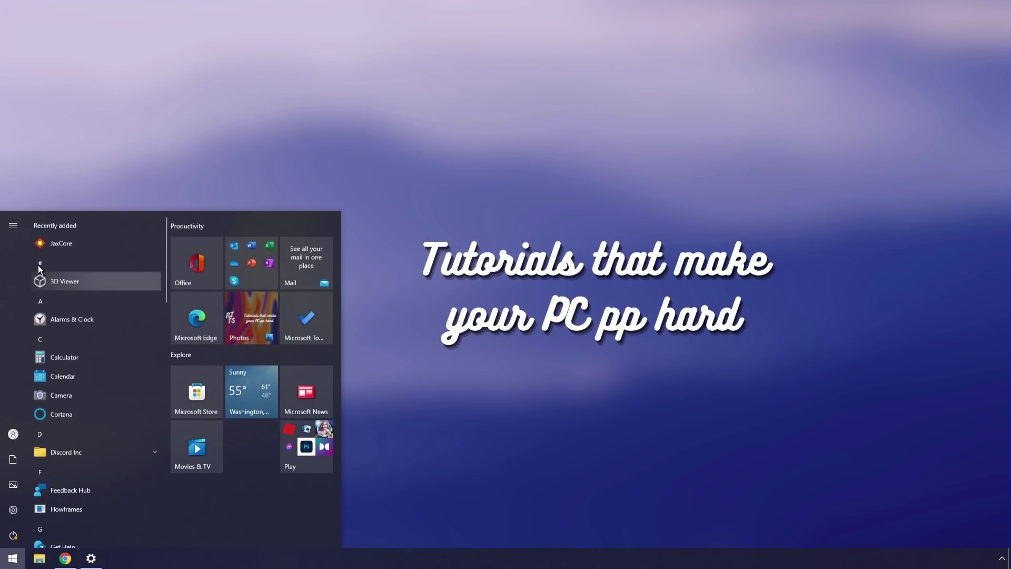
left_click(68, 240)
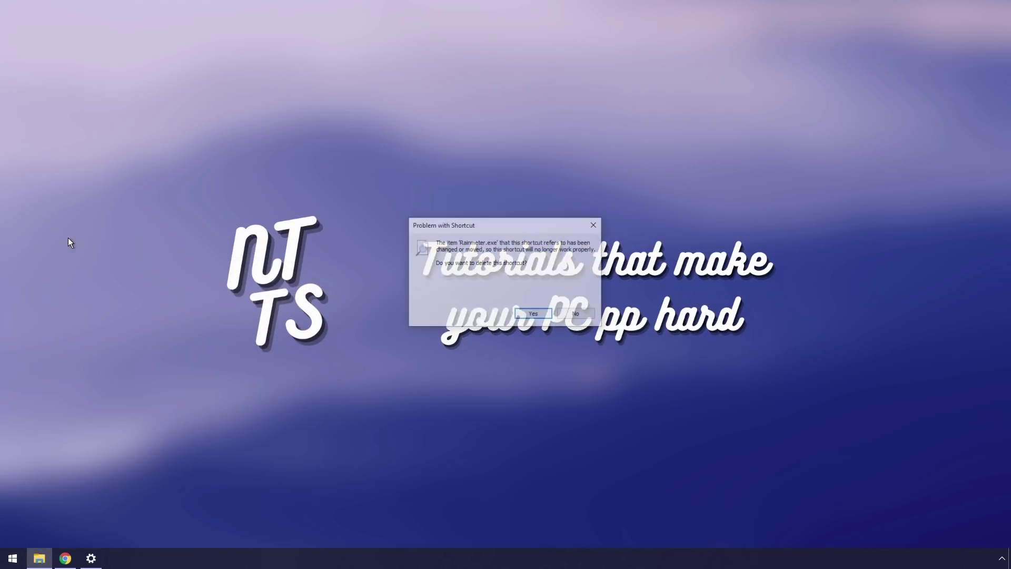
left_click(529, 317)
key("super")
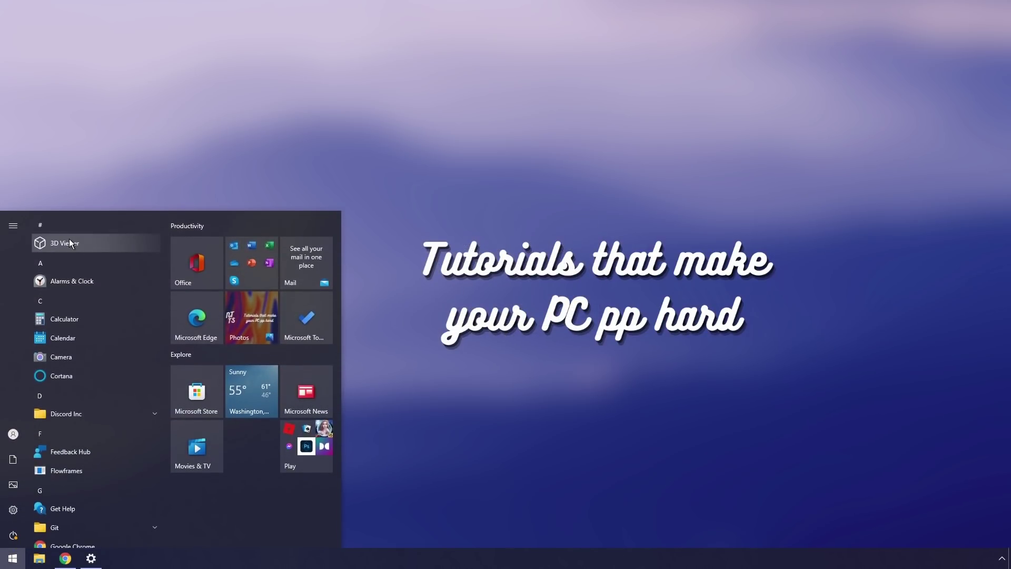